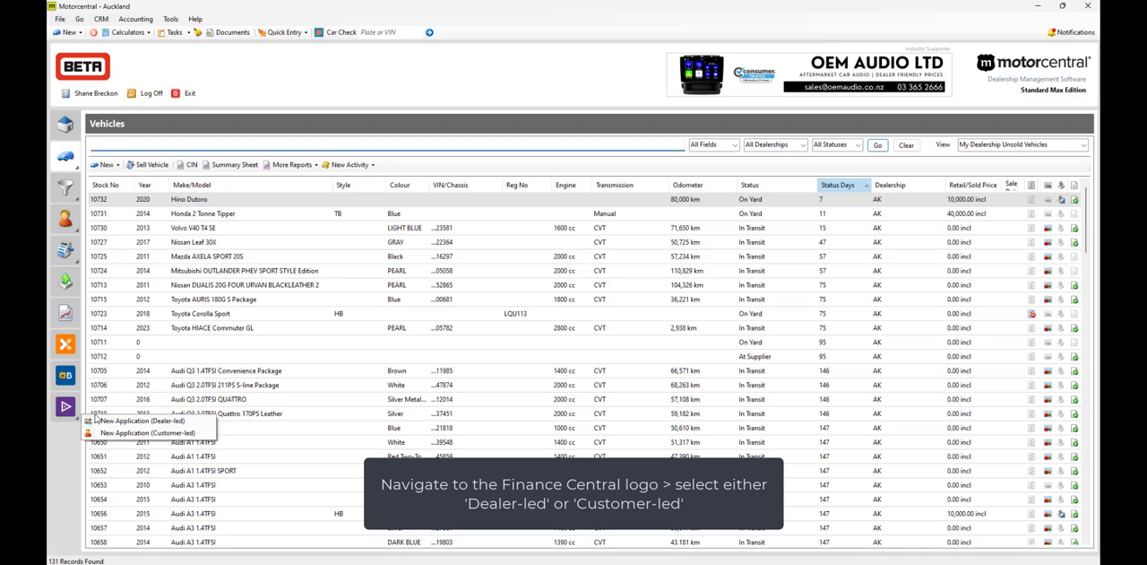
Step: Create a dealer-led finance application for the Auckland dealership with the customer's first name, last name, mobile phone and email address
{"action": "left_click", "coordinate": [106, 419]}
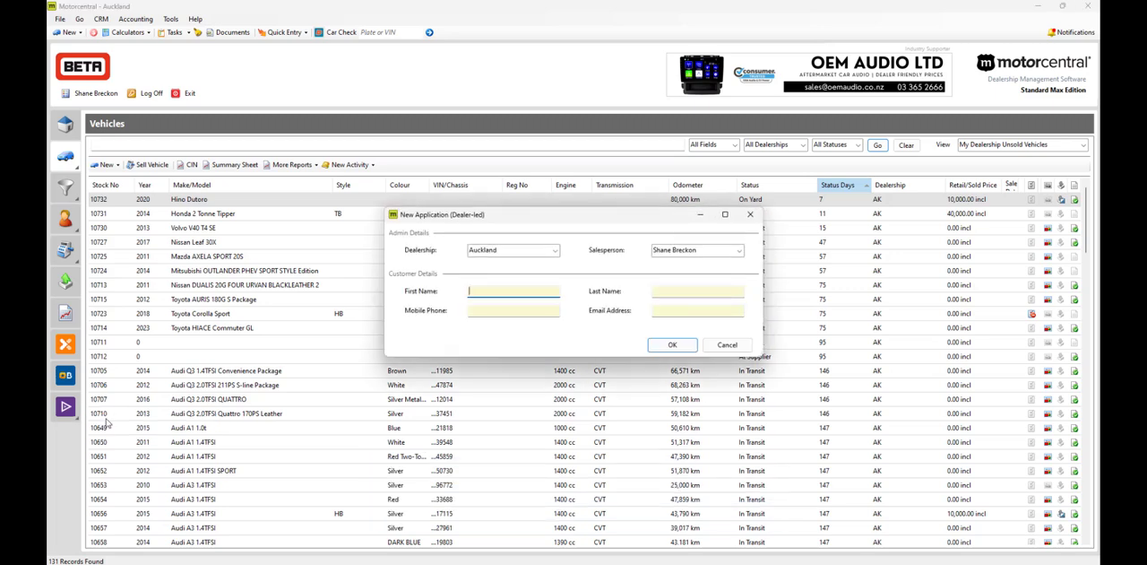
{"action": "key", "text": "Tab"}
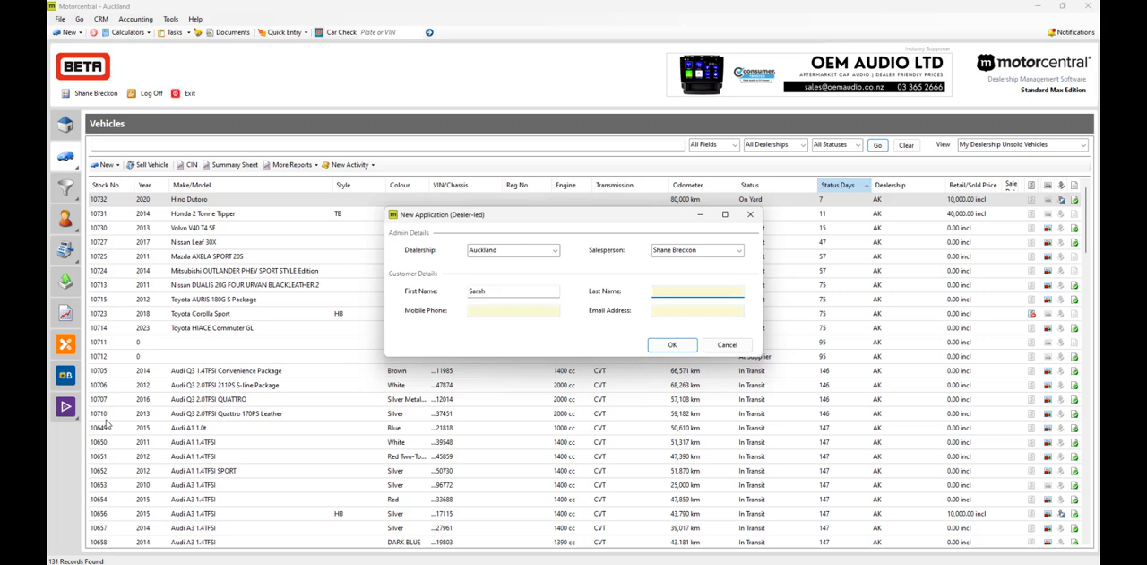
{"action": "left_click", "coordinate": [482, 311]}
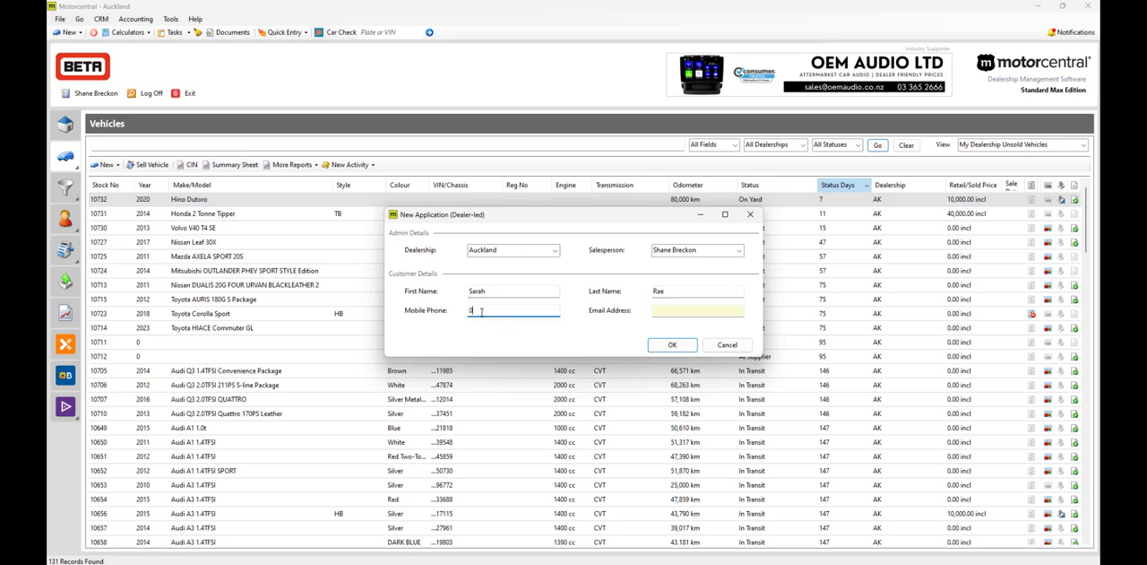
{"action": "left_click", "coordinate": [663, 313]}
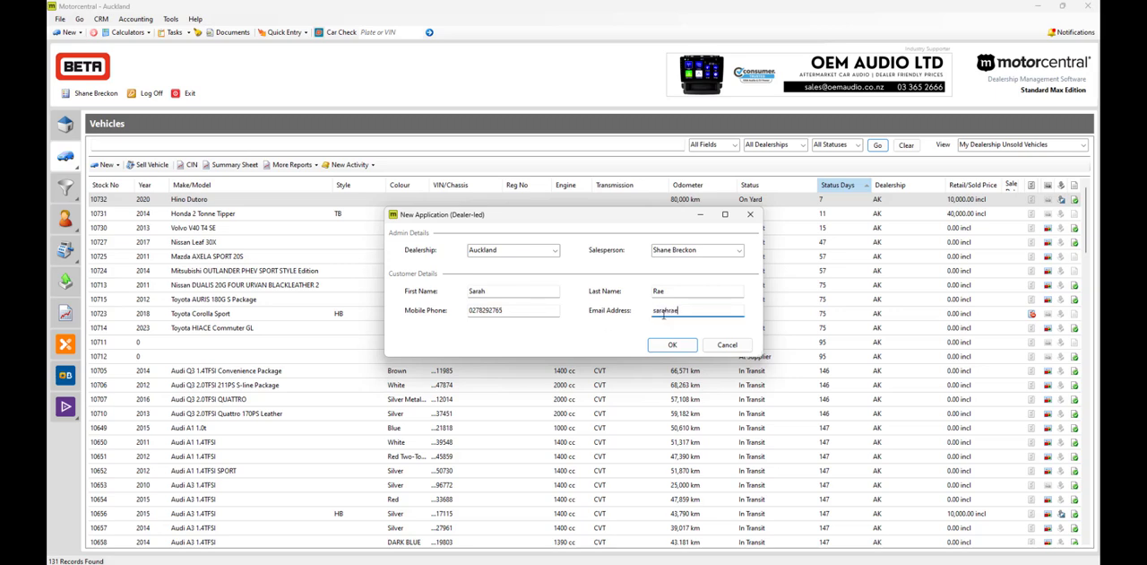
{"action": "left_click", "coordinate": [665, 345]}
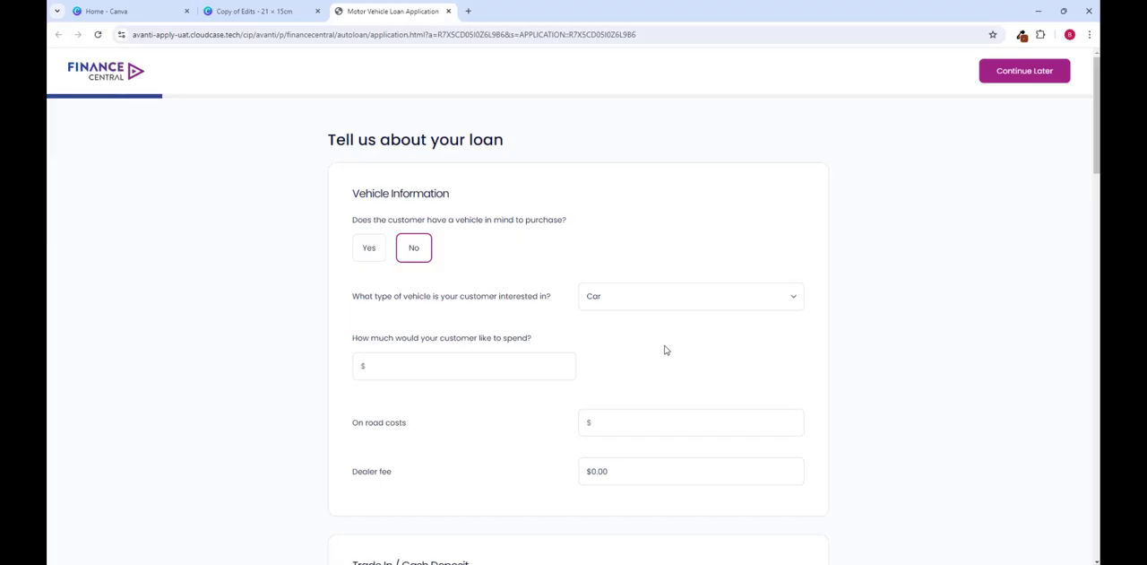
Step: Save the motor vehicle loan application so it can be continued later
{"action": "left_click", "coordinate": [995, 78]}
{"action": "left_click", "coordinate": [687, 227]}
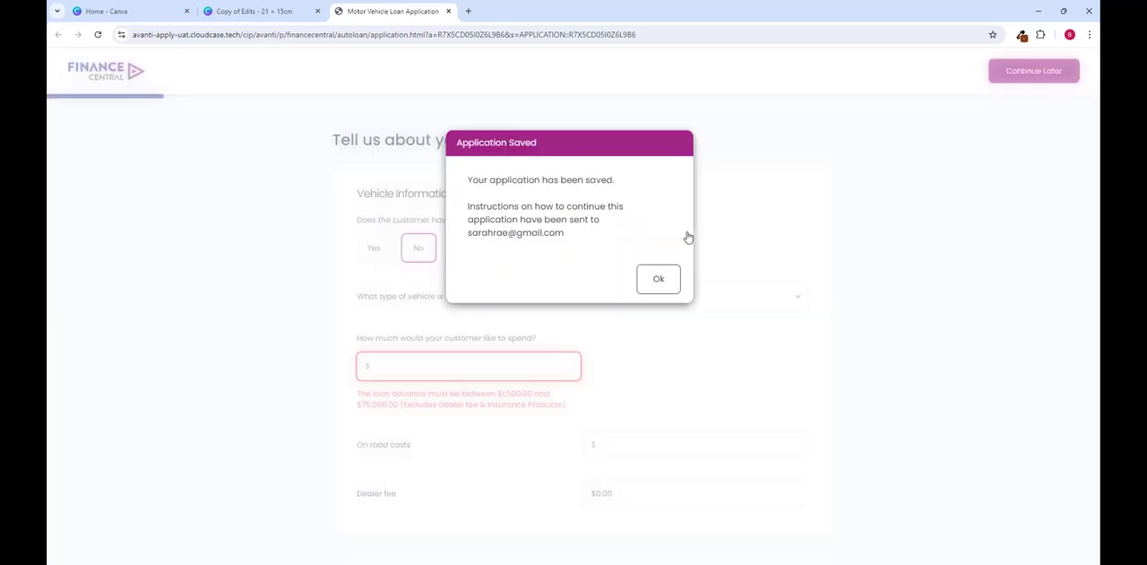
{"action": "left_click", "coordinate": [667, 279]}
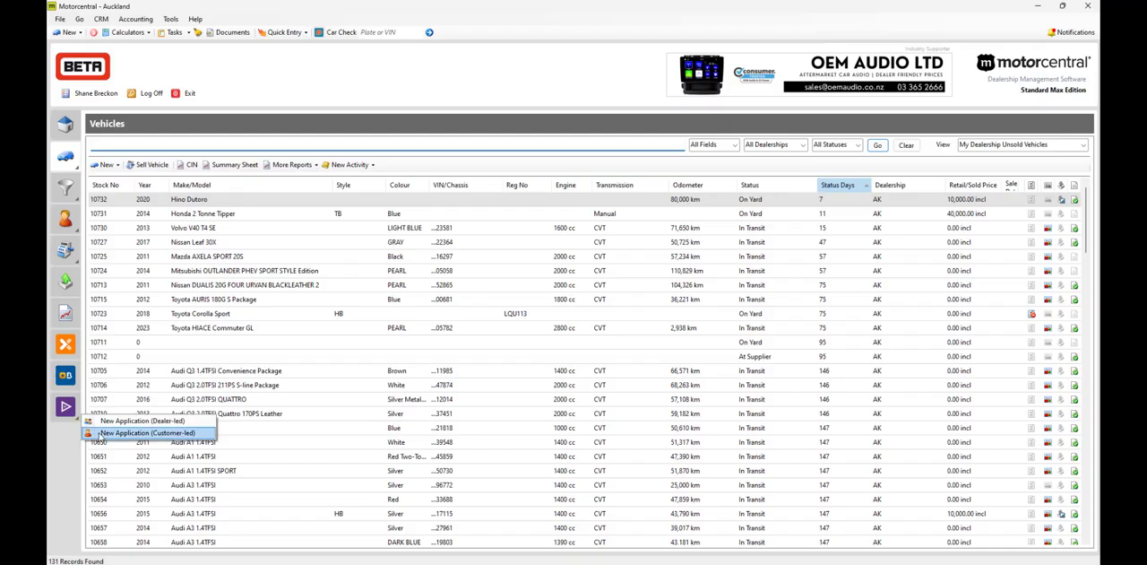
Step: Create a customer-led finance application for the Auckland dealership with the customer's name, mobile phone and email address
{"action": "left_click", "coordinate": [134, 433]}
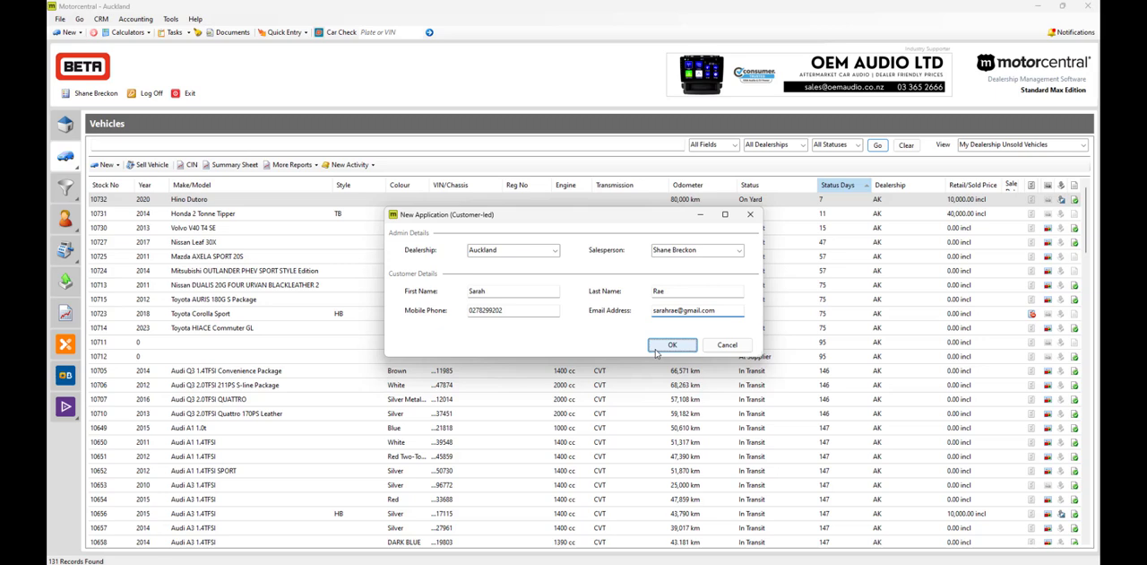
{"action": "left_click", "coordinate": [655, 347]}
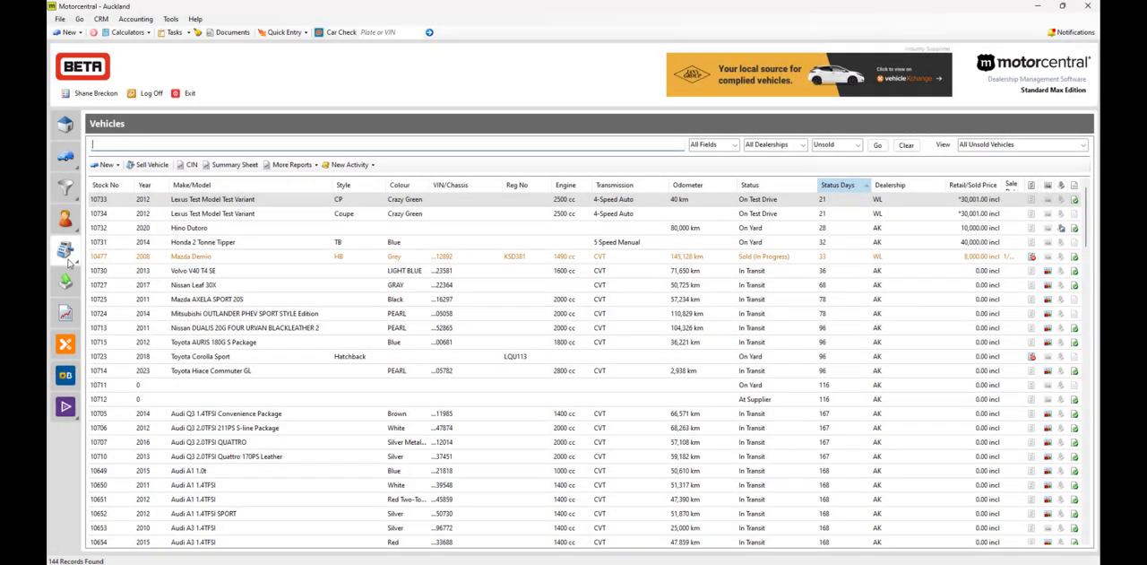
Step: Review the vehicles, warranty and insurance lines of the in-progress Mazda Demio sale agreement and minimise it
{"action": "left_click", "coordinate": [67, 257]}
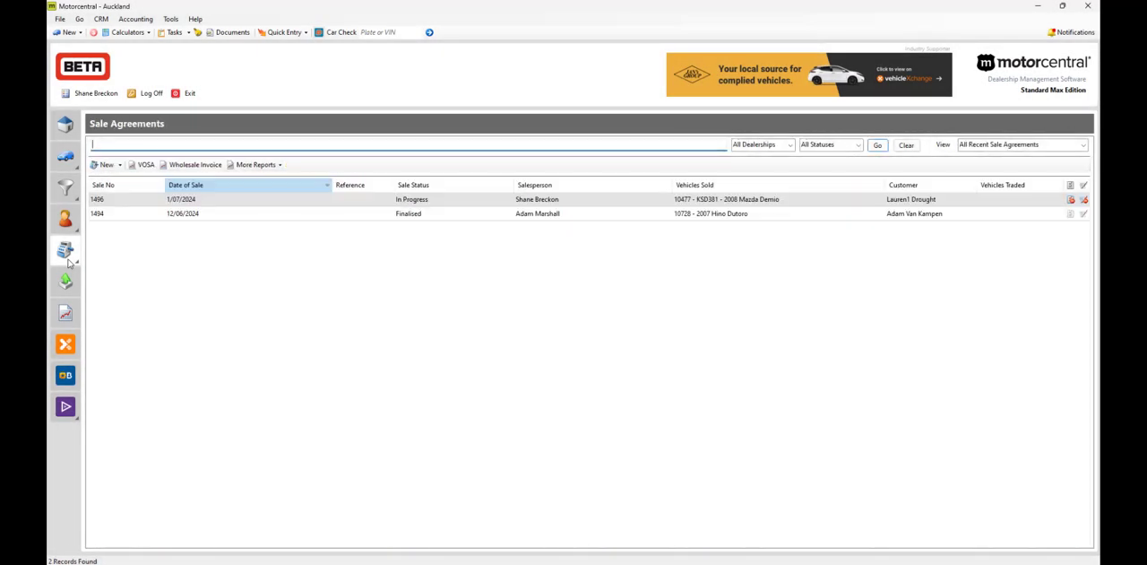
{"action": "left_click", "coordinate": [228, 204]}
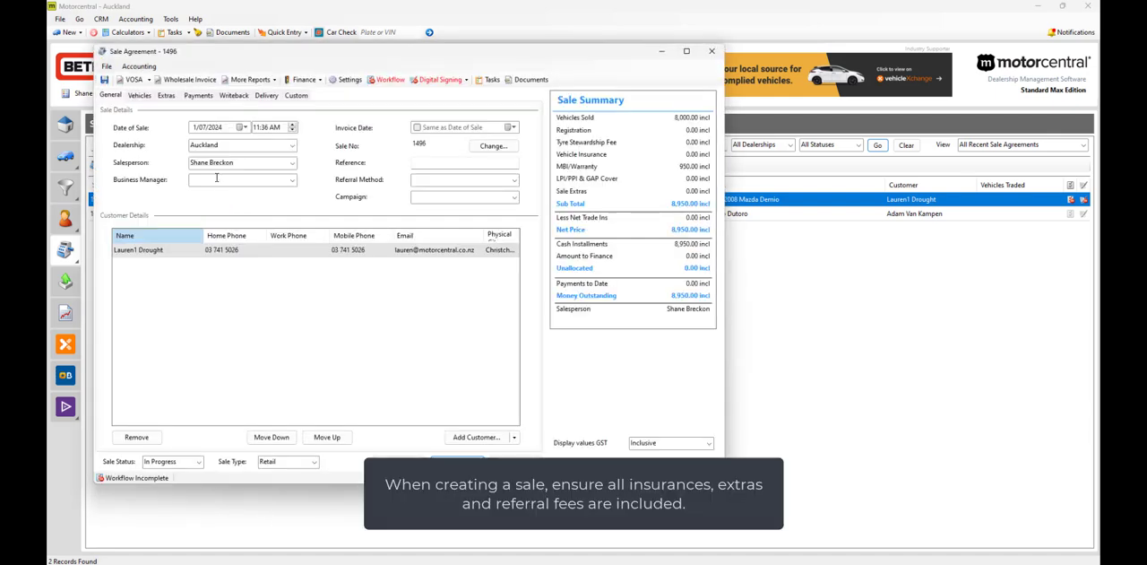
{"action": "left_click", "coordinate": [140, 95]}
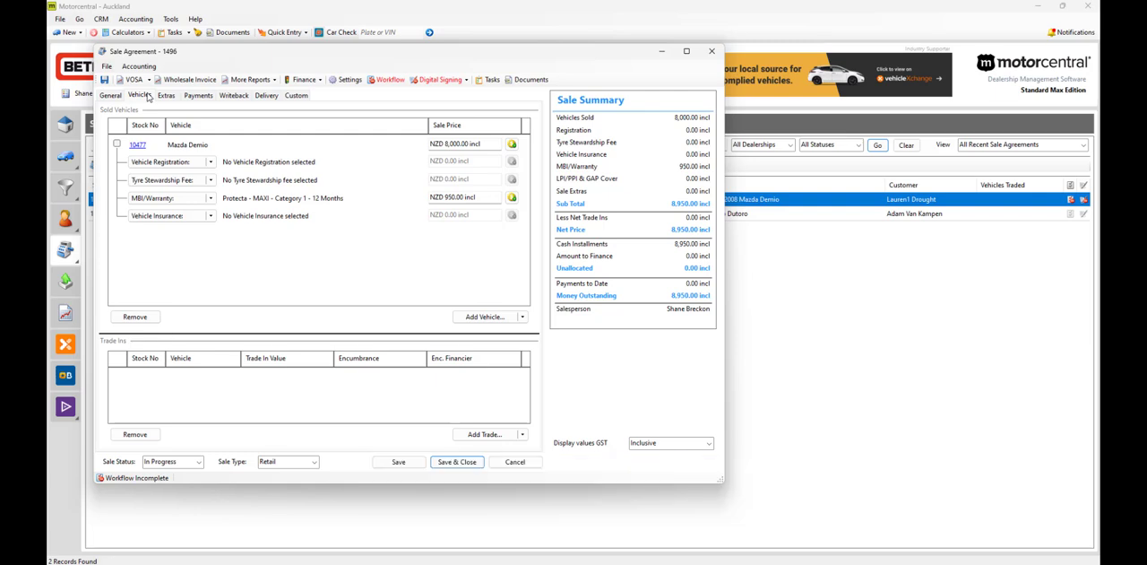
{"action": "left_click", "coordinate": [665, 52]}
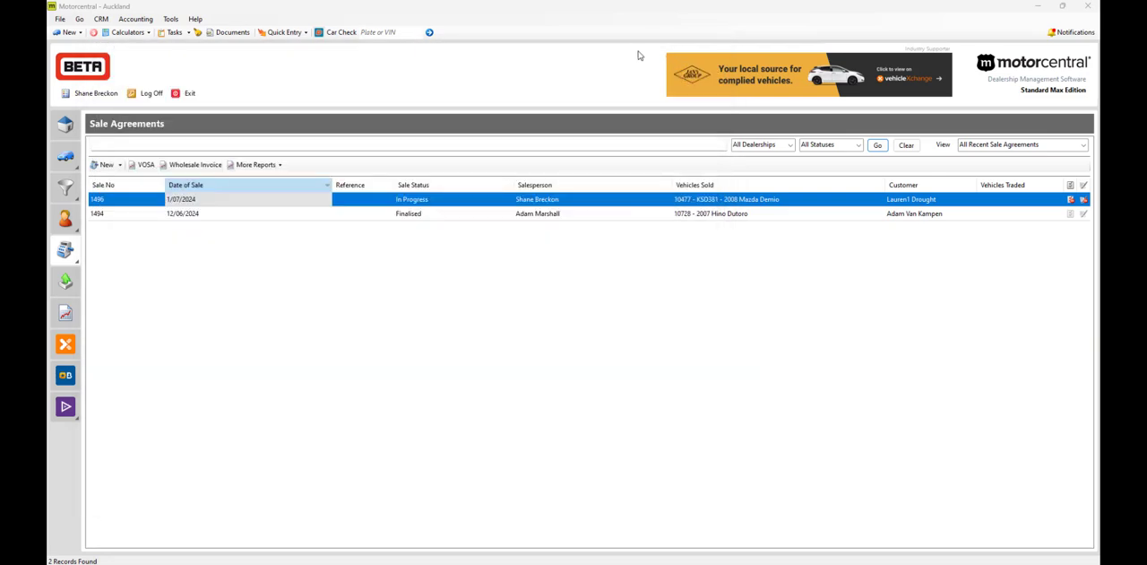
Step: Open the customer opportunity dated 6/08/2024 and convert its Test Drive activity to a finance application
{"action": "left_click", "coordinate": [67, 196]}
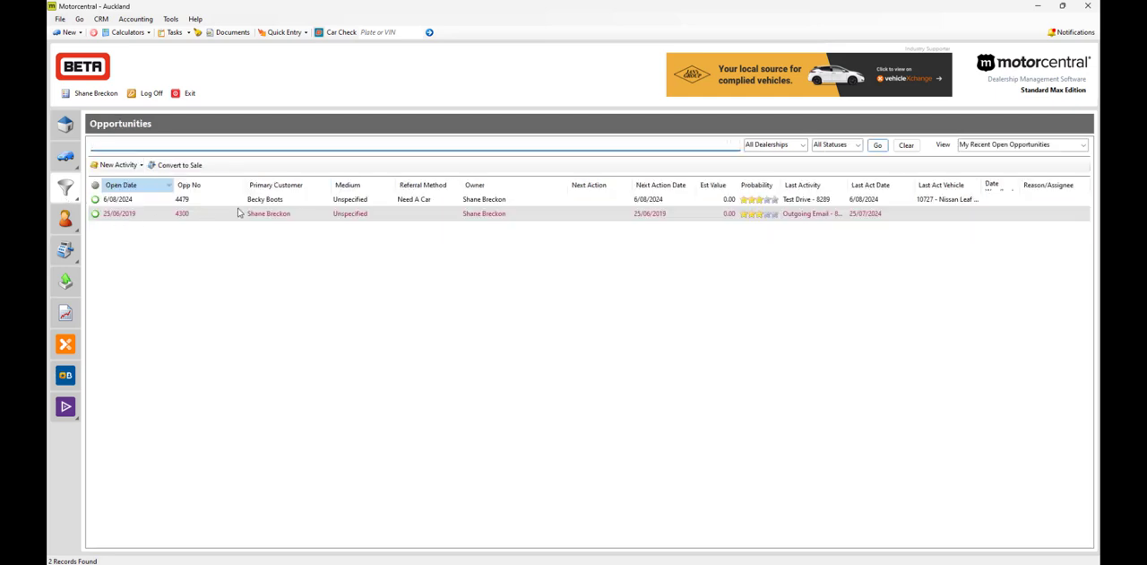
{"action": "double_click", "coordinate": [252, 204]}
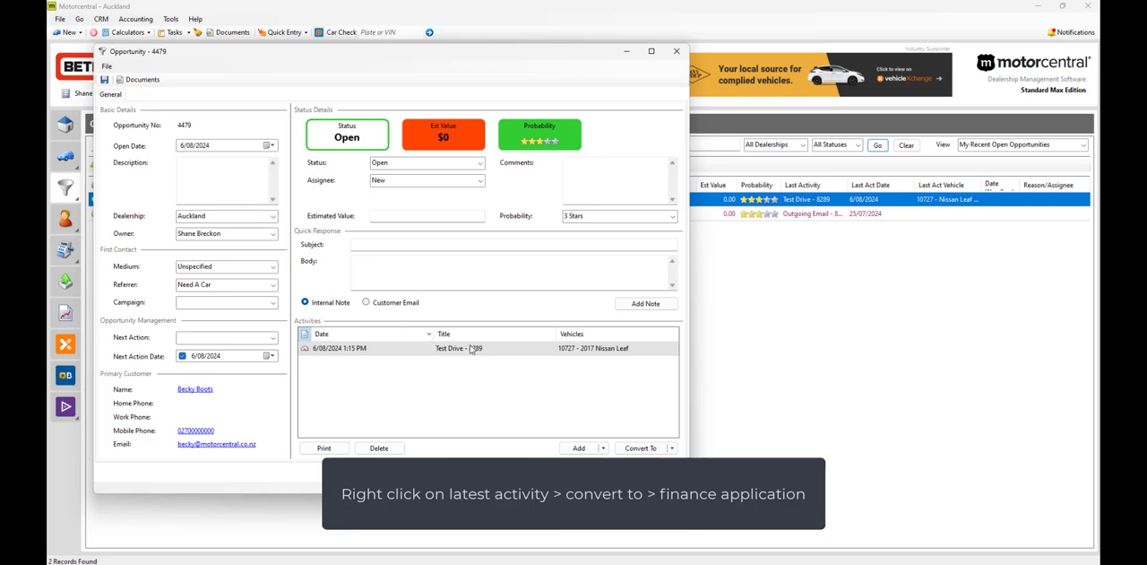
{"action": "left_click", "coordinate": [506, 350]}
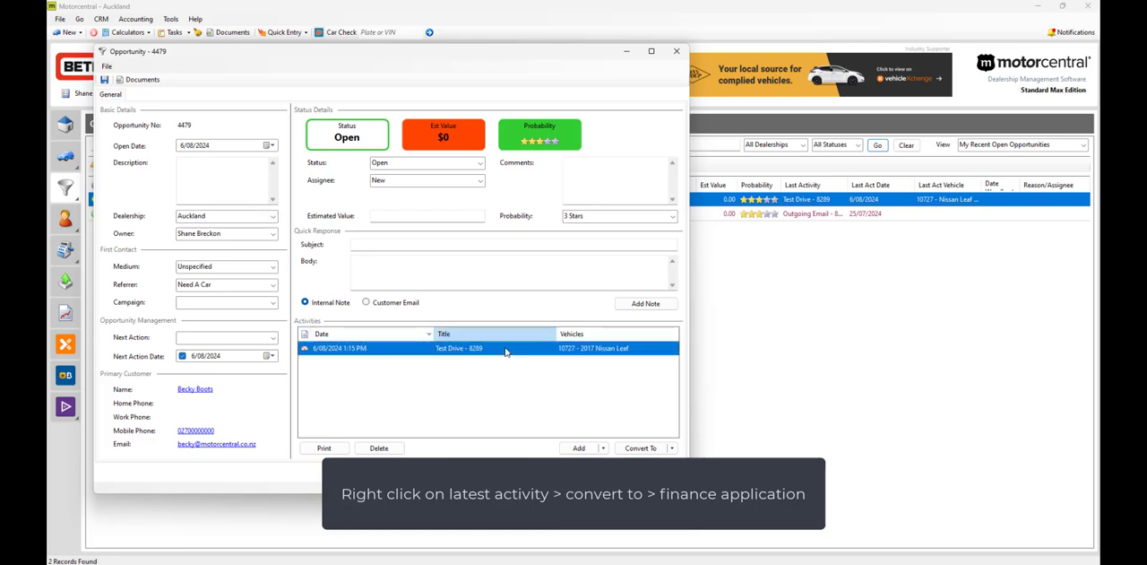
{"action": "right_click", "coordinate": [506, 352]}
{"action": "mouse_move", "coordinate": [536, 369]}
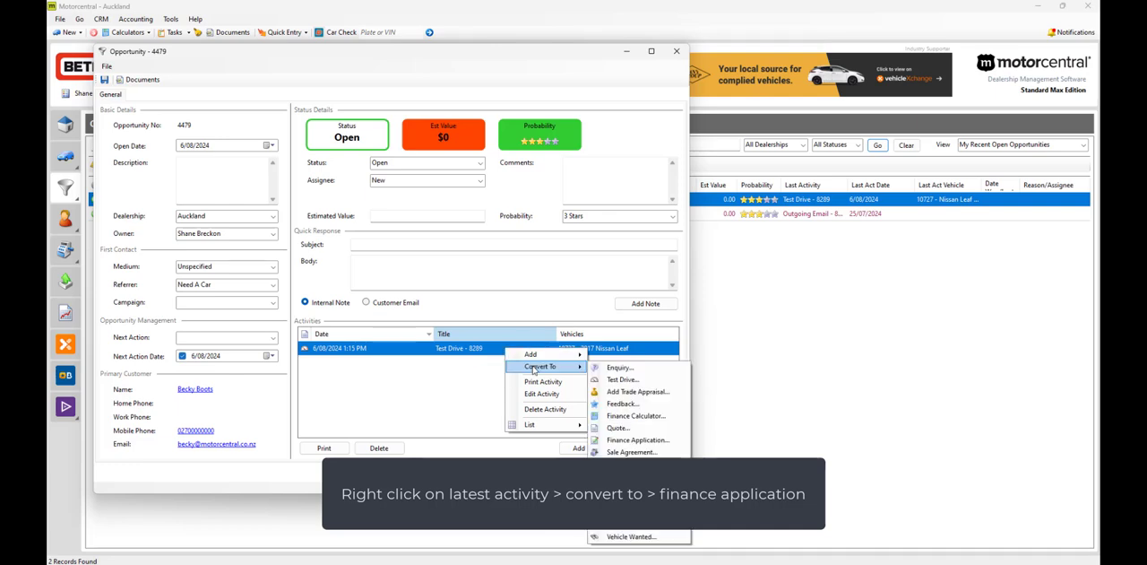
{"action": "left_click", "coordinate": [638, 439]}
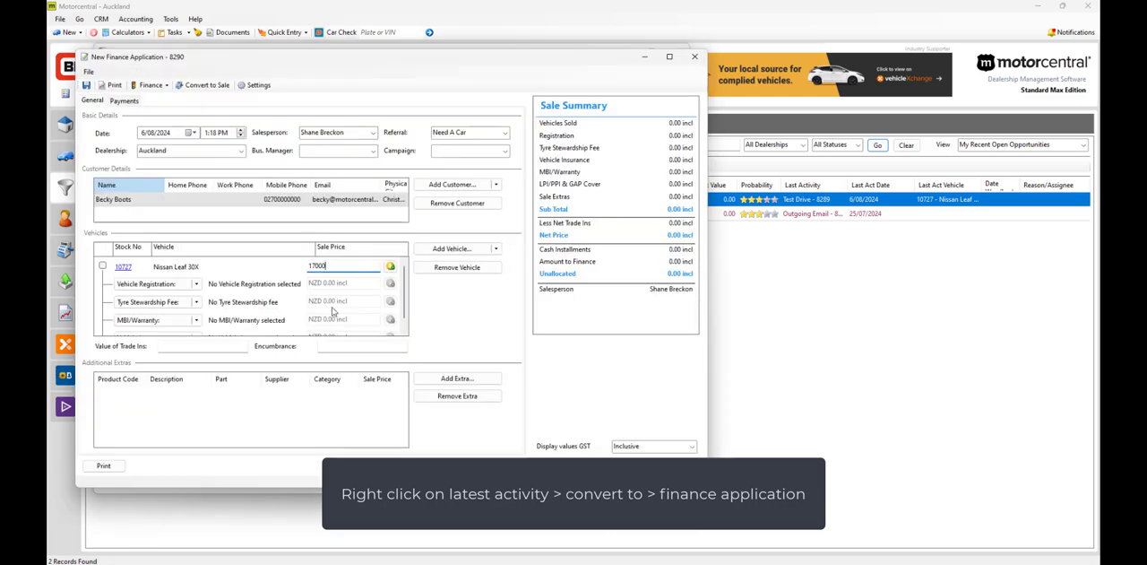
Step: Set the Nissan Leaf's sale price to 17000 and add Autosure Comp Car Insurance as vehicle insurance priced at 520
{"action": "scroll", "coordinate": [197, 296], "scroll_direction": "down", "scroll_amount": 2}
{"action": "left_click", "coordinate": [196, 324]}
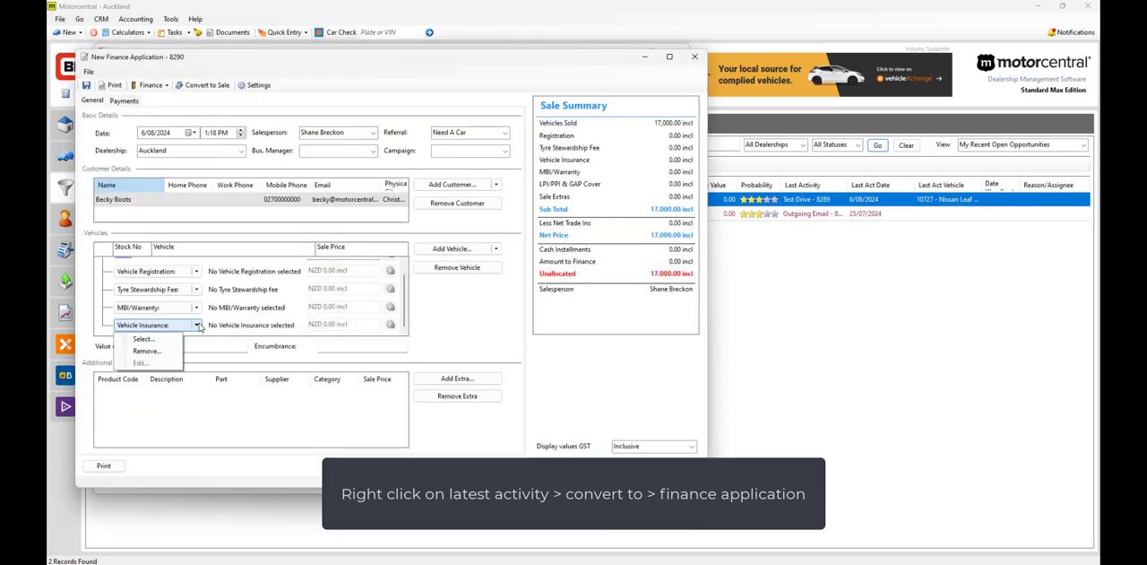
{"action": "left_click", "coordinate": [175, 340]}
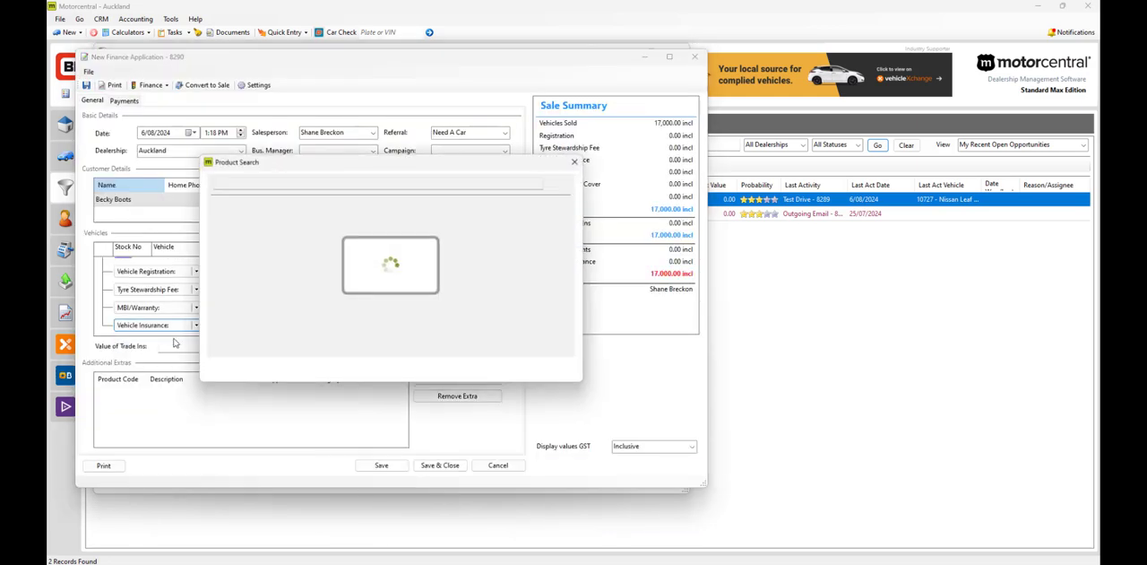
{"action": "left_click", "coordinate": [274, 221]}
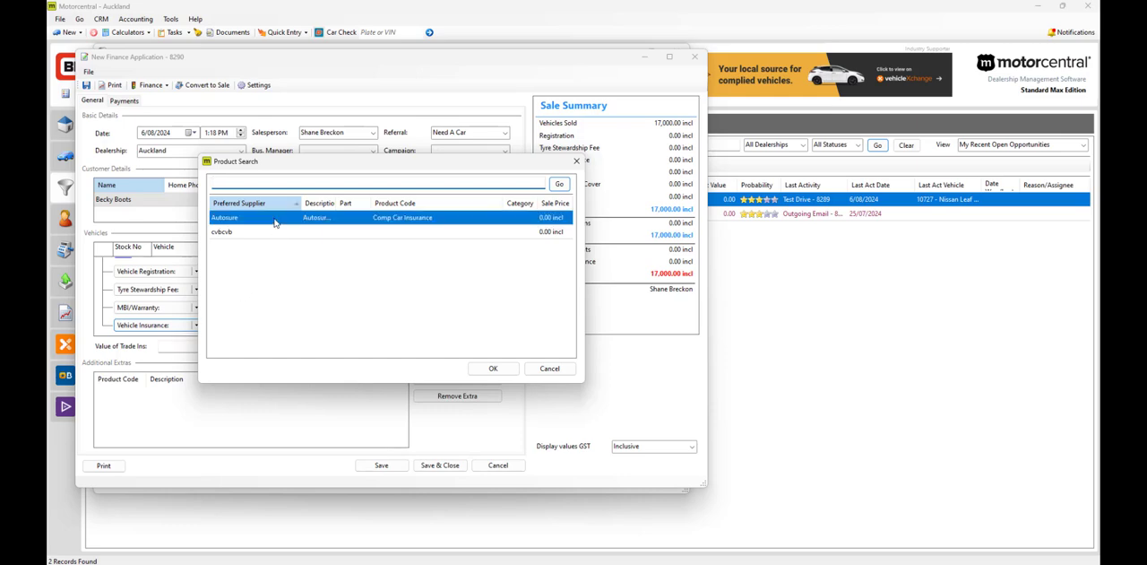
{"action": "left_click", "coordinate": [490, 368]}
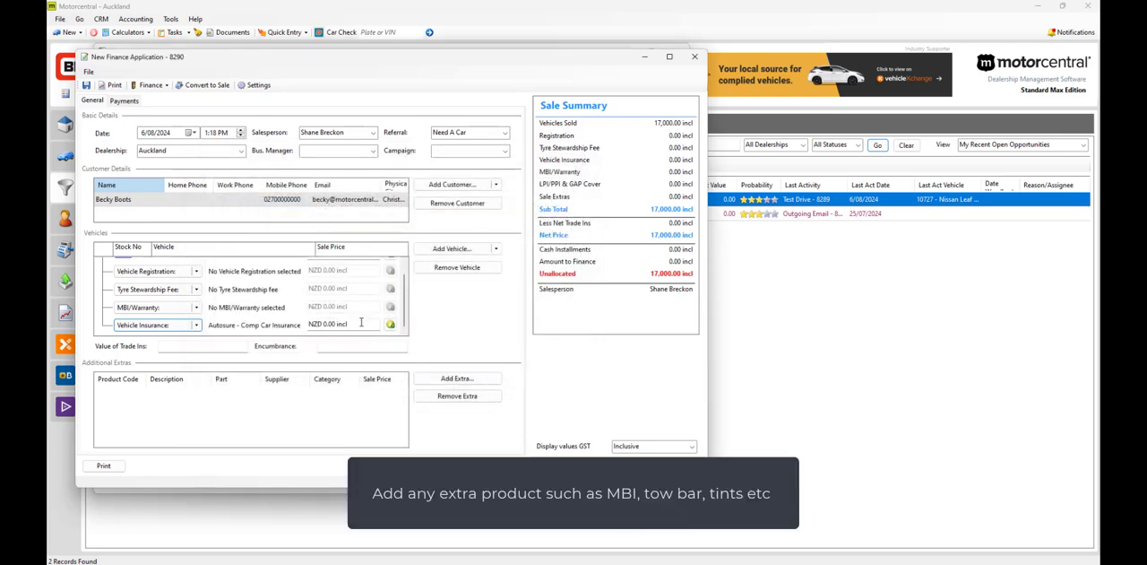
Step: Add the Vehicle Transport product to the finance application as an additional extra
{"action": "left_click", "coordinate": [448, 380]}
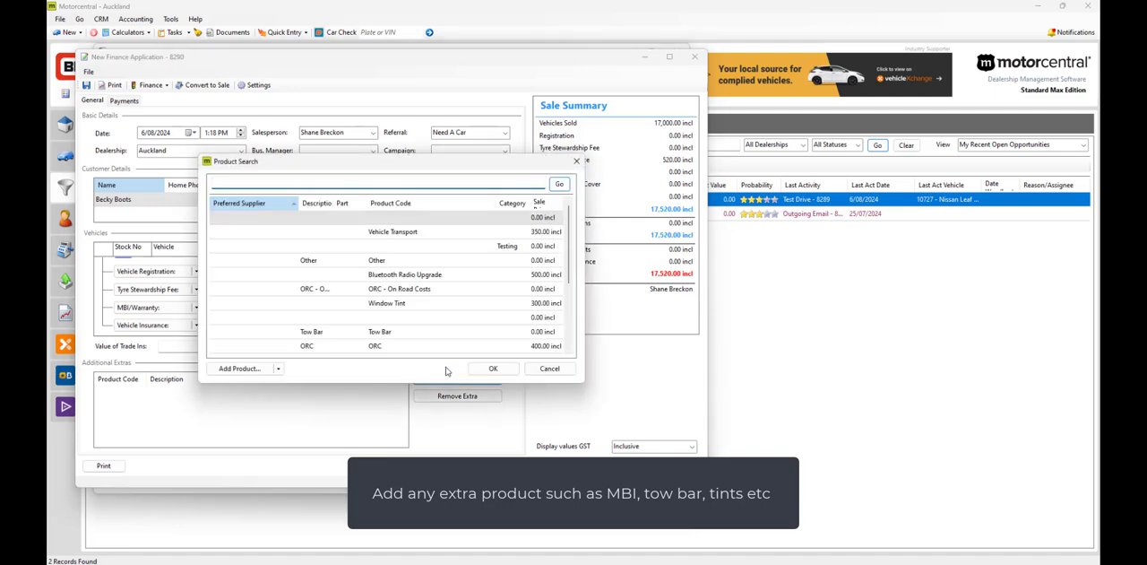
{"action": "left_click", "coordinate": [399, 233]}
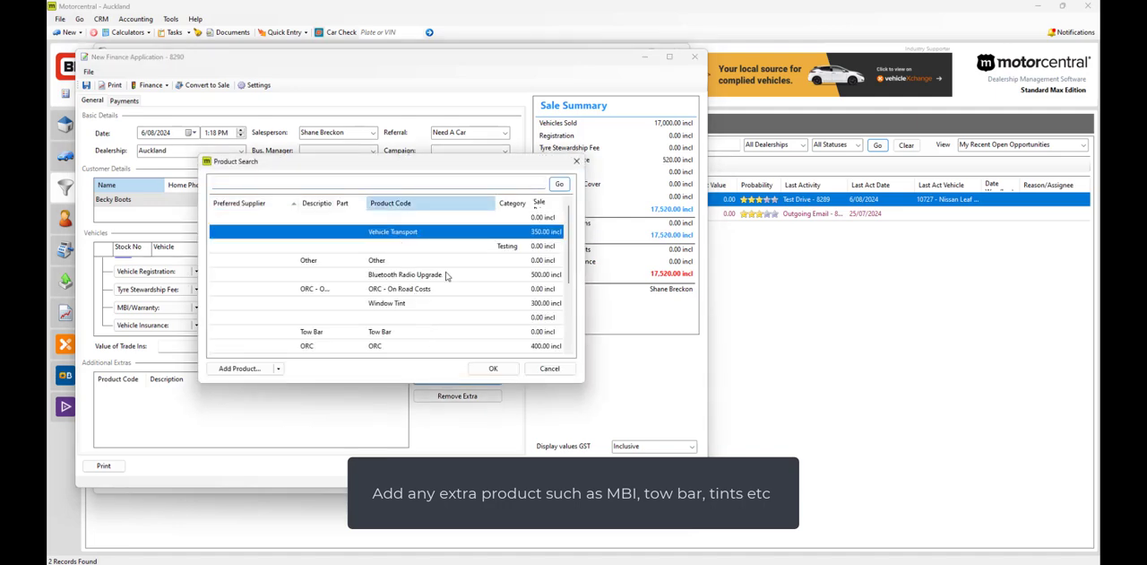
{"action": "left_click", "coordinate": [493, 368]}
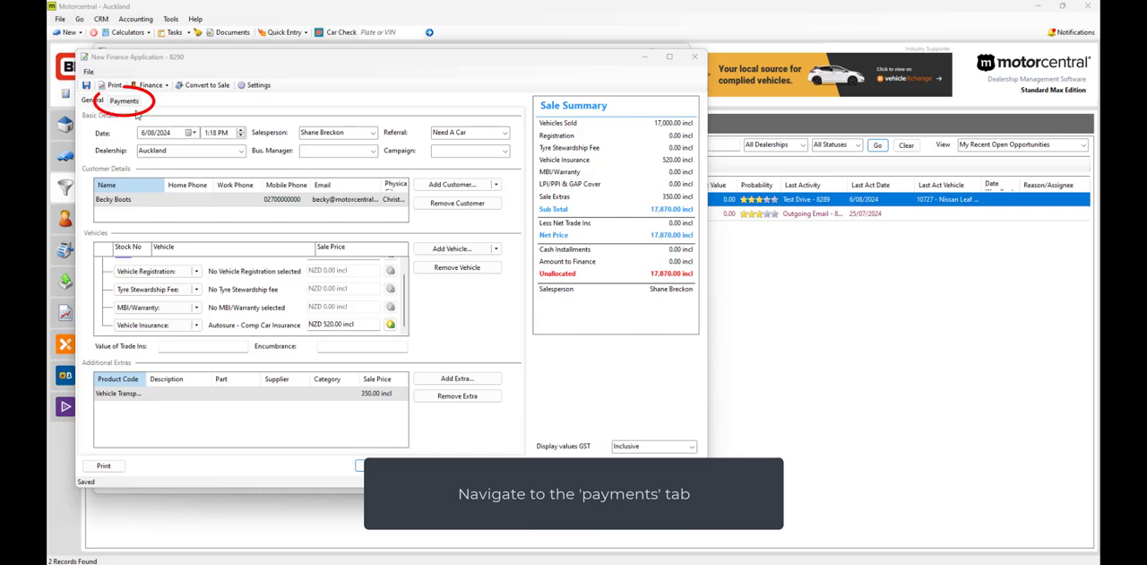
Step: Enter a deposit on signing of 10000 and finance 7870 through Avanti Finance Ltd in the payment details
{"action": "left_click", "coordinate": [130, 103]}
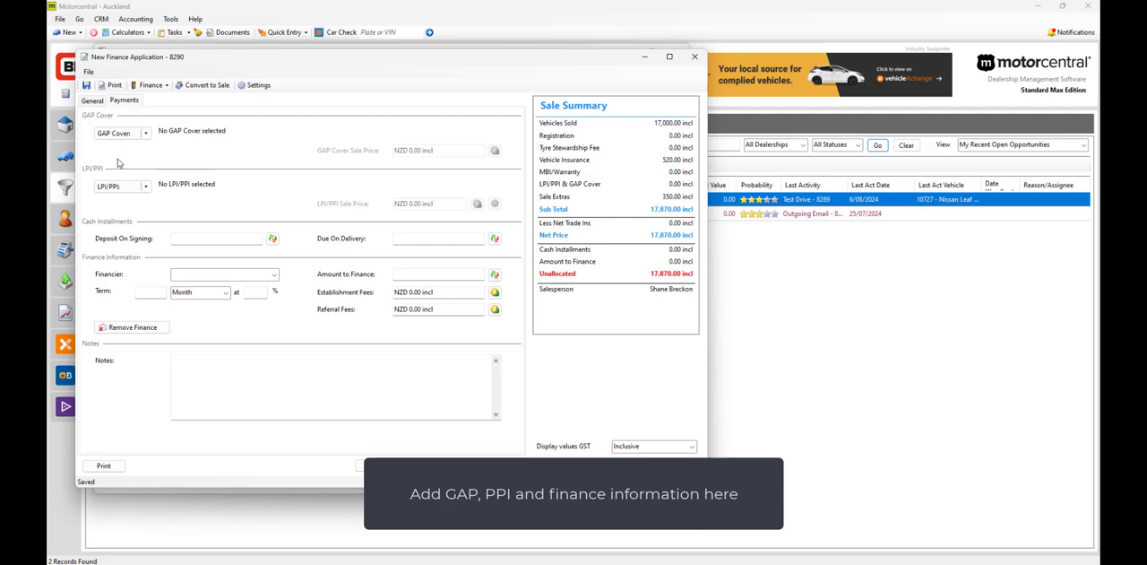
{"action": "left_click", "coordinate": [189, 238]}
{"action": "type", "text": "10000"}
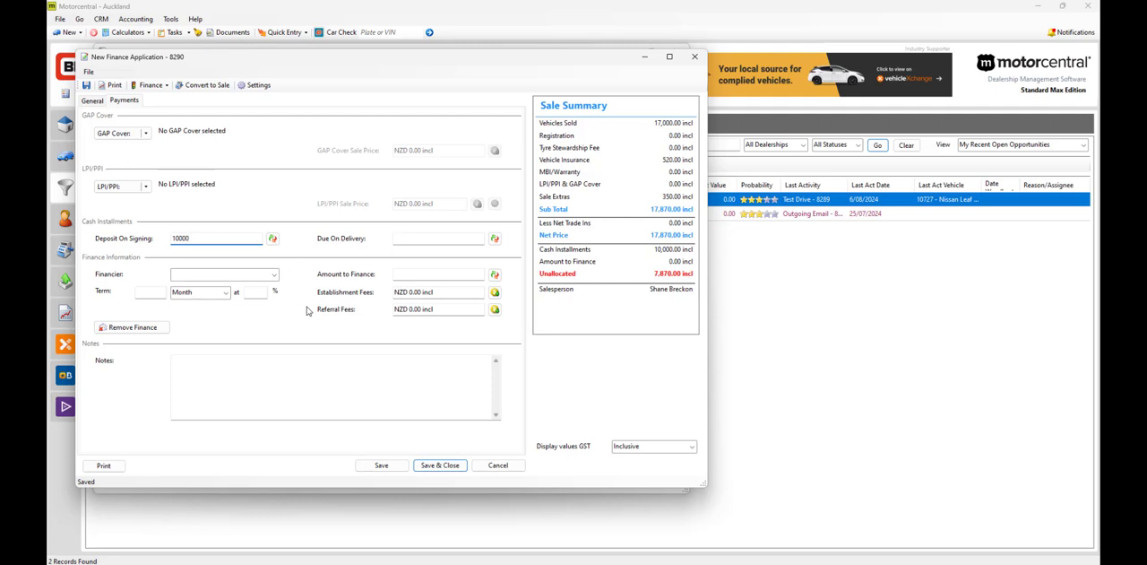
{"action": "left_click", "coordinate": [273, 275]}
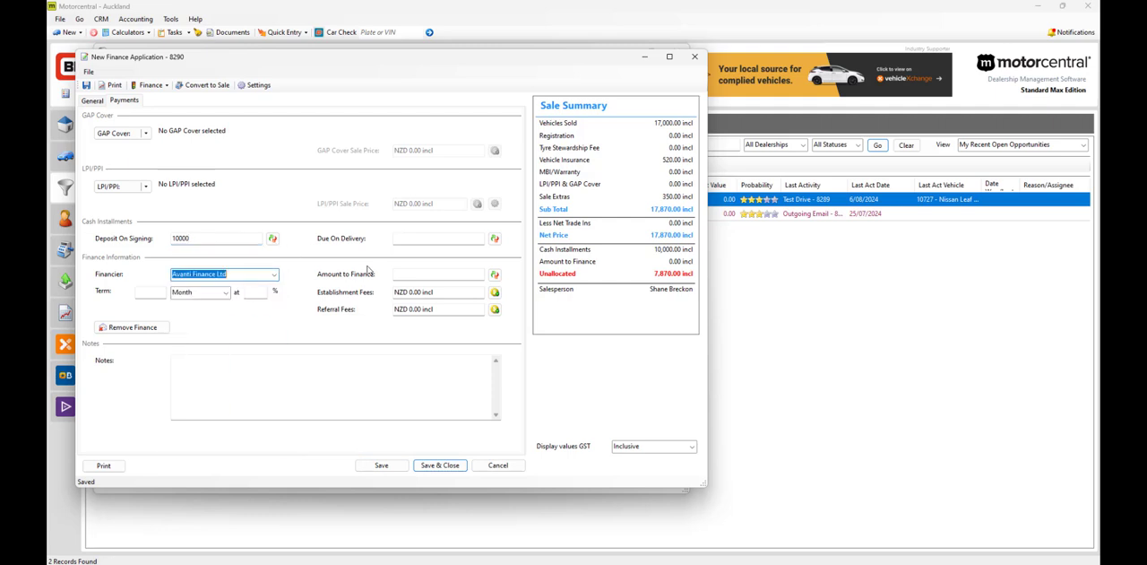
{"action": "left_click", "coordinate": [431, 280]}
{"action": "type", "text": "7870"}
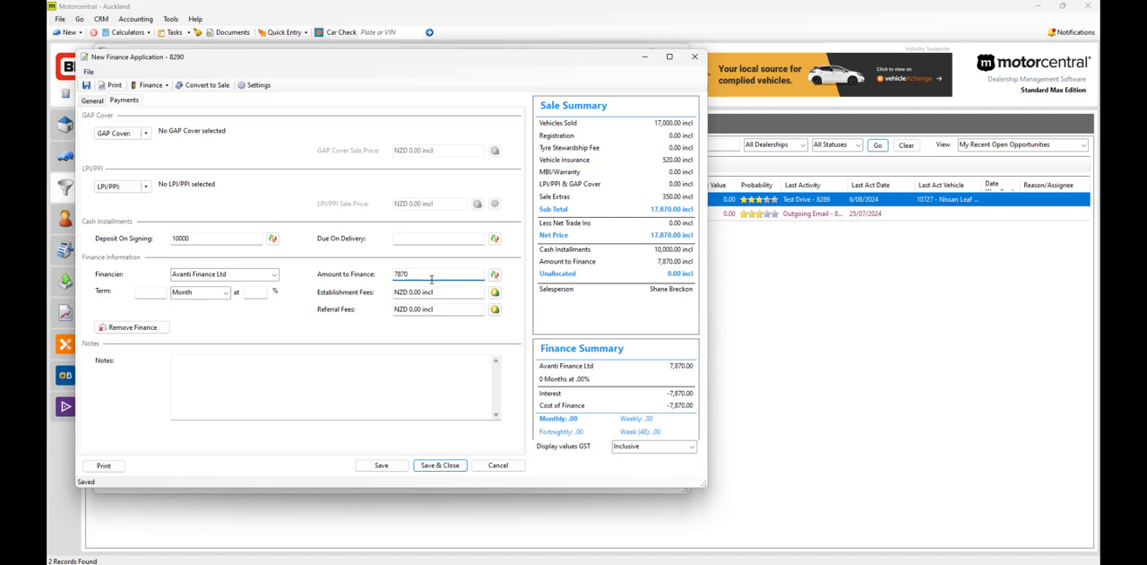
Step: Submit the application to Finance Central, declining supporting documents, and open the submitted application's view options
{"action": "left_click", "coordinate": [166, 86]}
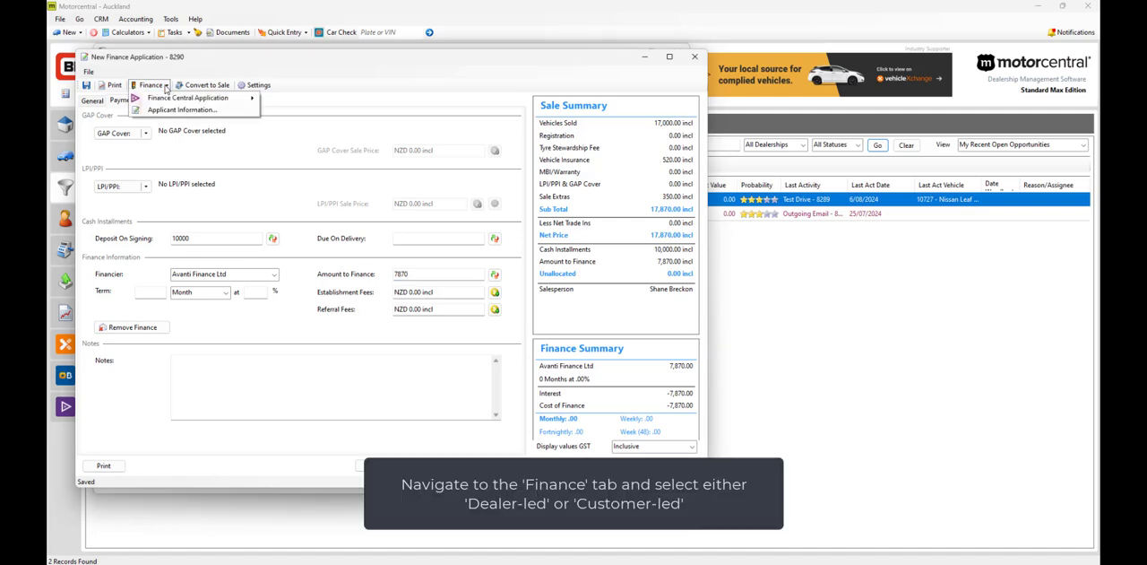
{"action": "mouse_move", "coordinate": [165, 98]}
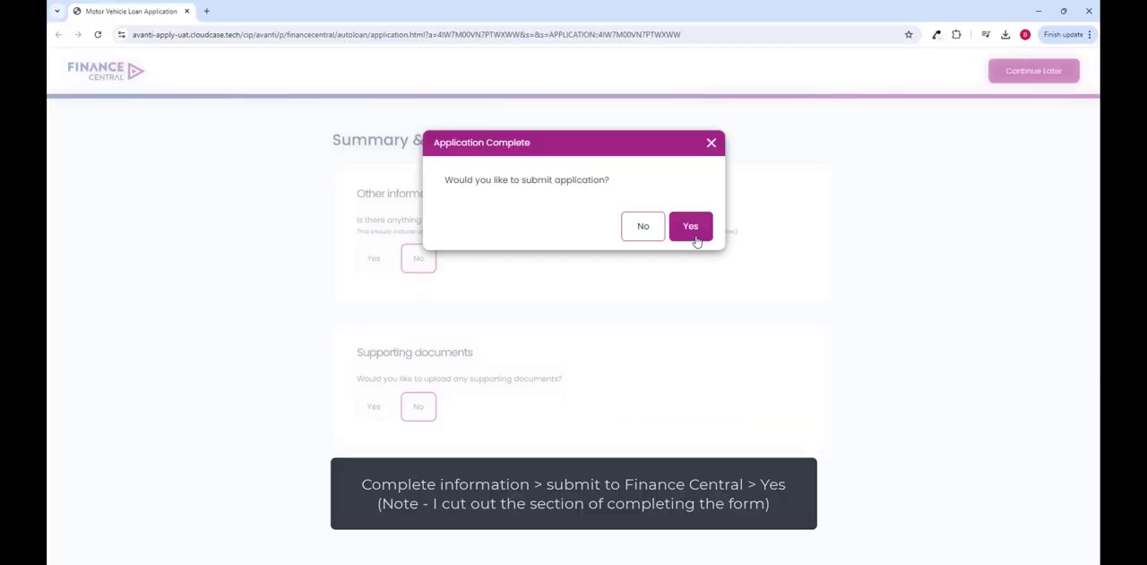
{"action": "left_click", "coordinate": [692, 227]}
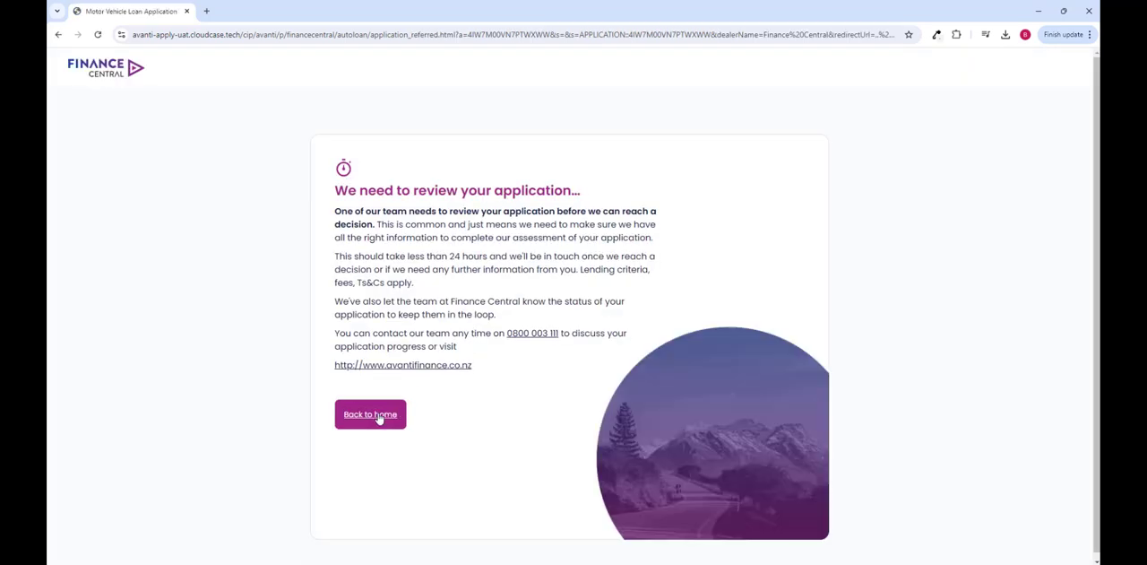
{"action": "left_click", "coordinate": [377, 418]}
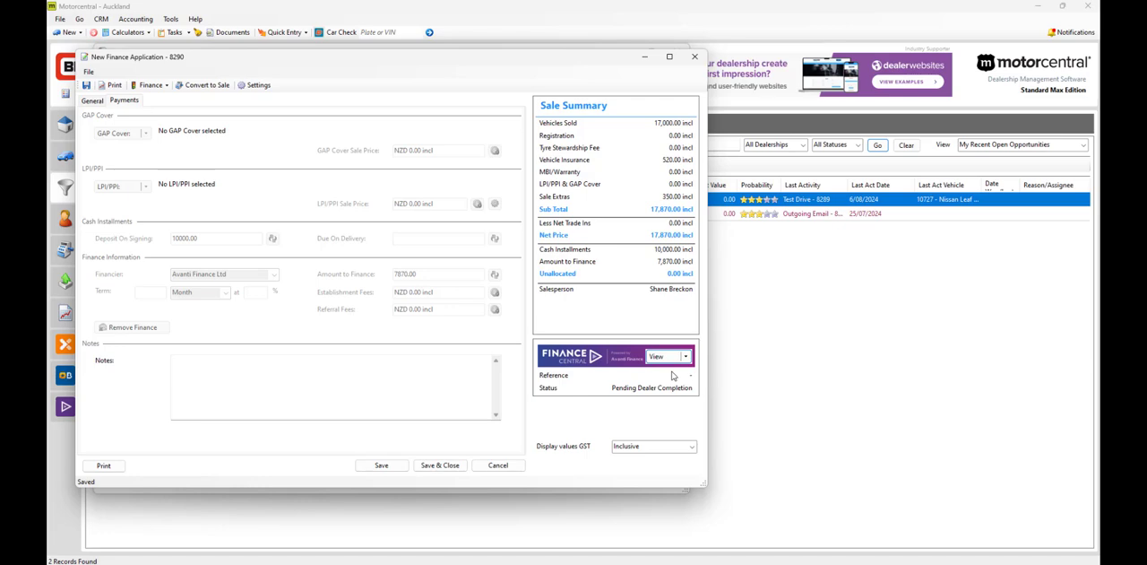
{"action": "left_click", "coordinate": [686, 357]}
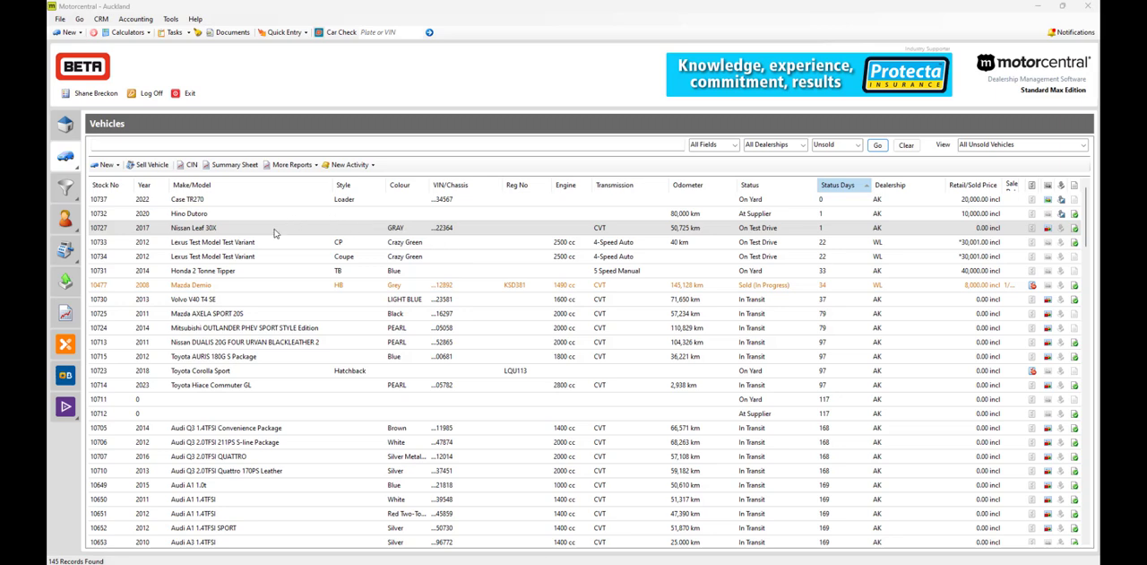
Step: Start a new finance application activity for the 2017 Nissan Leaf 30X from the vehicle list
{"action": "left_click", "coordinate": [318, 230]}
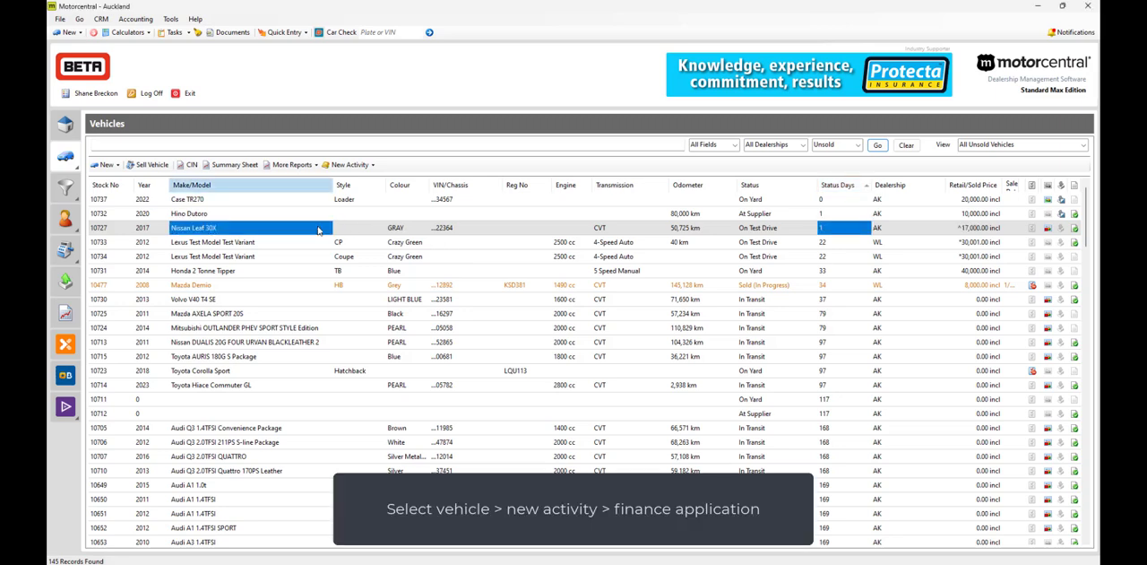
{"action": "left_click", "coordinate": [370, 168]}
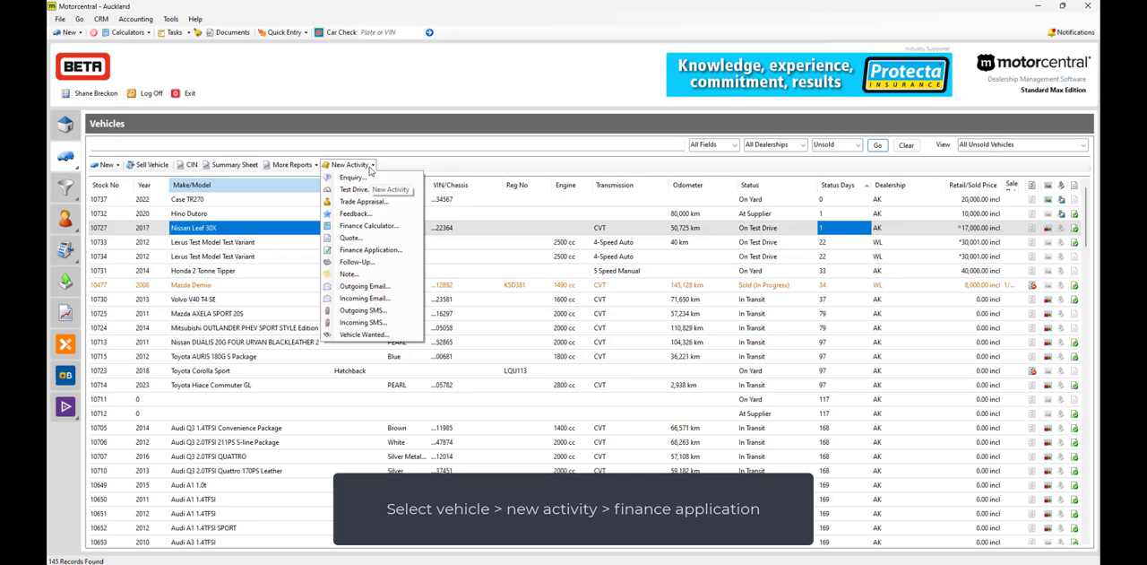
{"action": "left_click", "coordinate": [374, 251]}
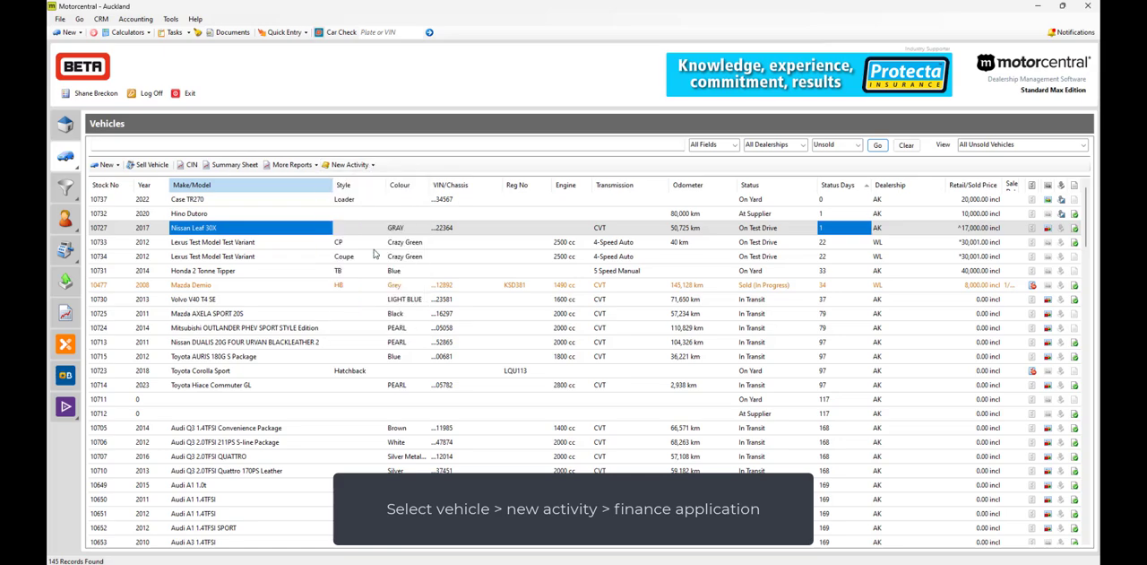
Step: Search the existing contacts and add the matching customer to the finance application
{"action": "left_click", "coordinate": [498, 222]}
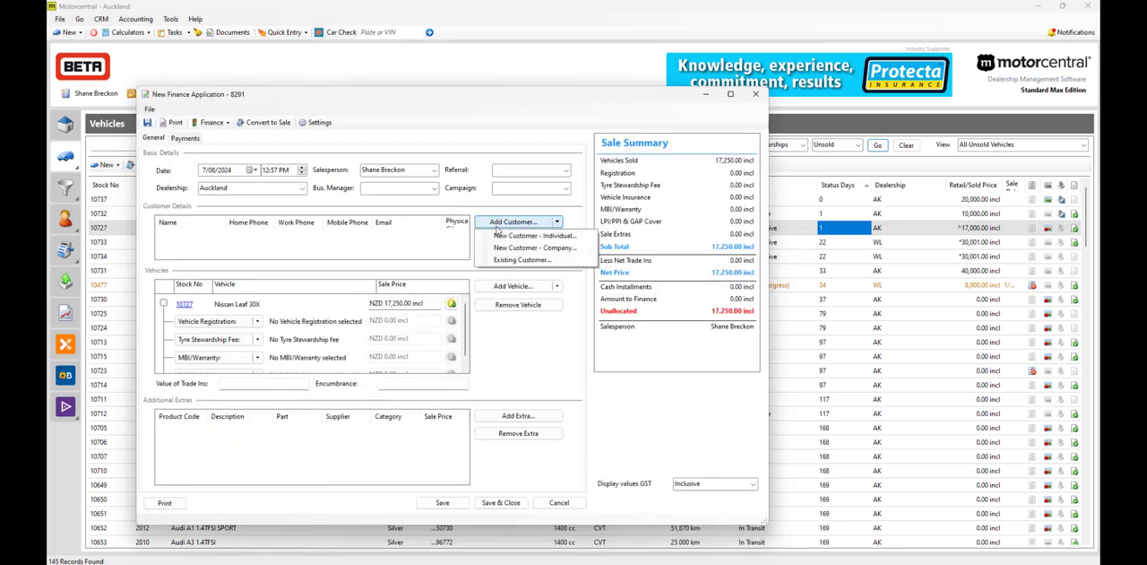
{"action": "left_click", "coordinate": [506, 260]}
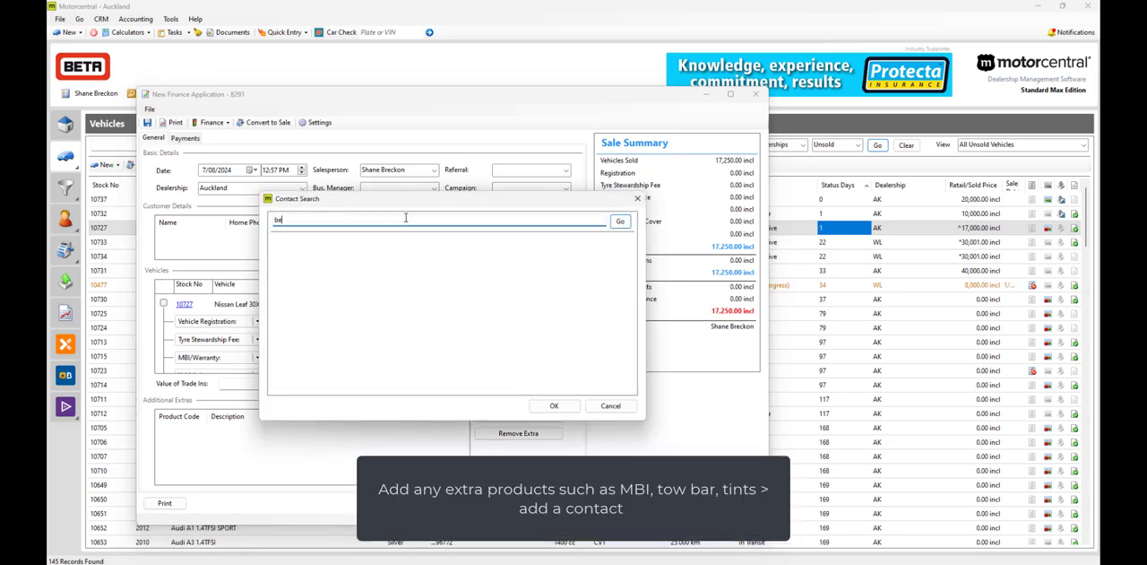
{"action": "key", "text": "Return"}
{"action": "left_click", "coordinate": [554, 406]}
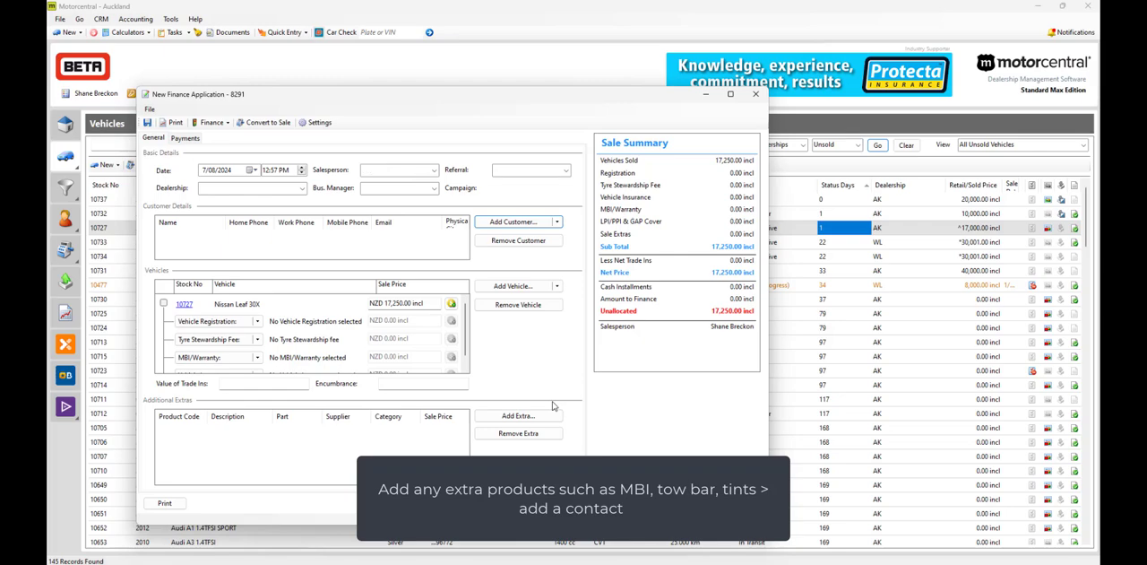
Step: Add the Vehicle Transport product to the Nissan Leaf's finance application as an additional extra
{"action": "left_click", "coordinate": [543, 415]}
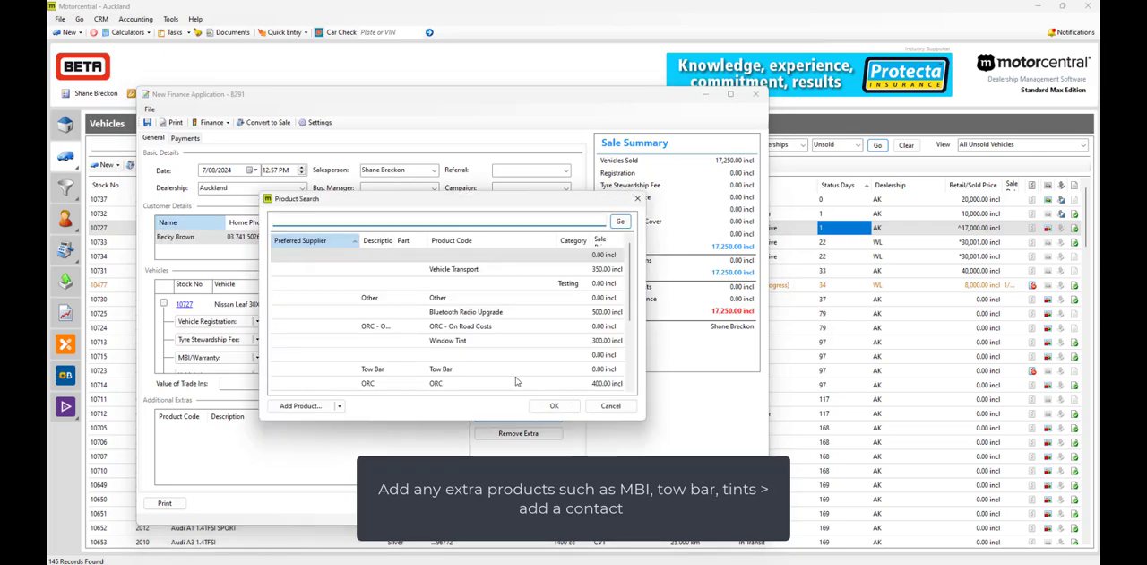
{"action": "left_click", "coordinate": [476, 271]}
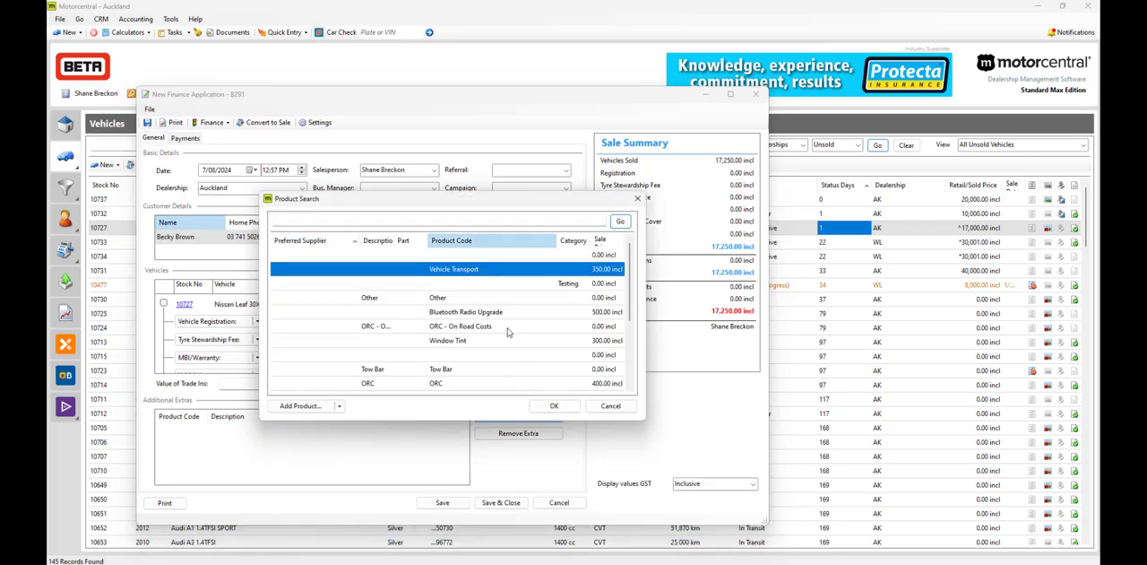
{"action": "left_click", "coordinate": [550, 406]}
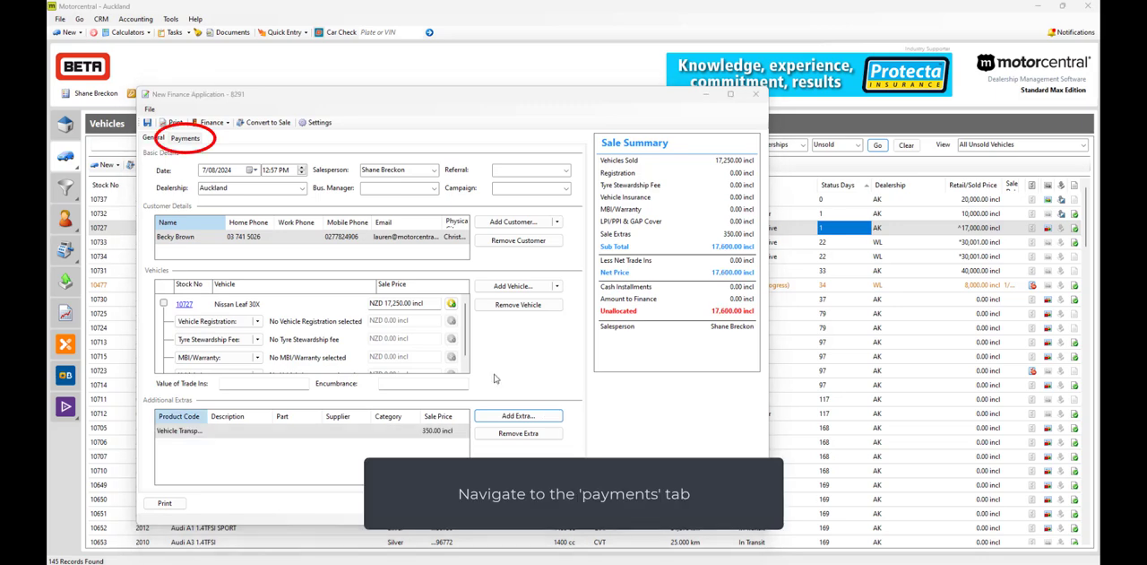
Step: Enter a 5000 deposit on signing and finance 12600 through Avanti Finance Ltd, accepting its default finance settings
{"action": "left_click", "coordinate": [185, 138]}
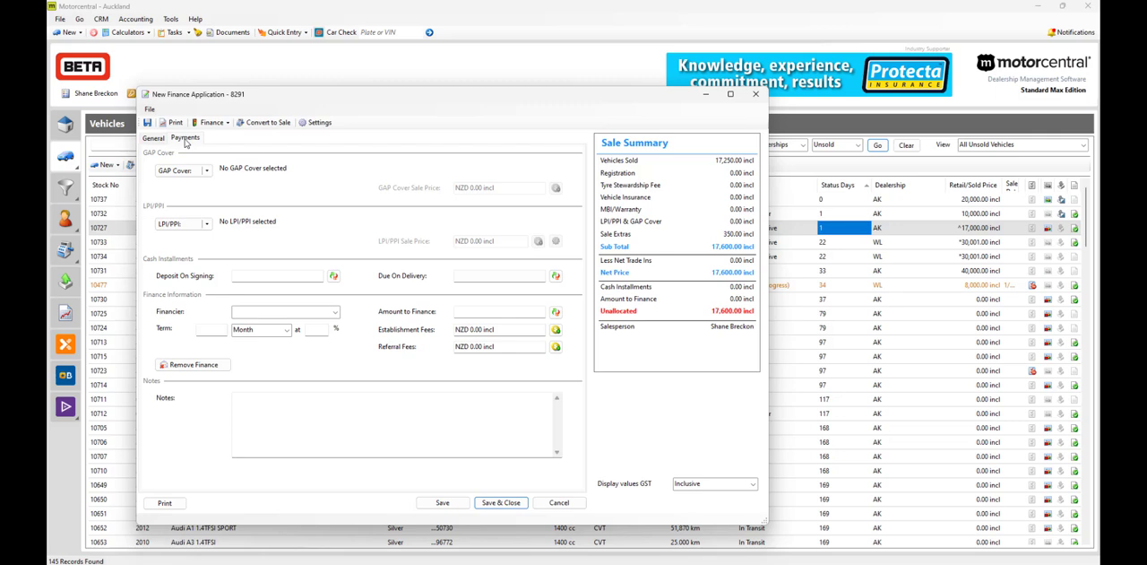
{"action": "left_click", "coordinate": [257, 276]}
{"action": "type", "text": "5000"}
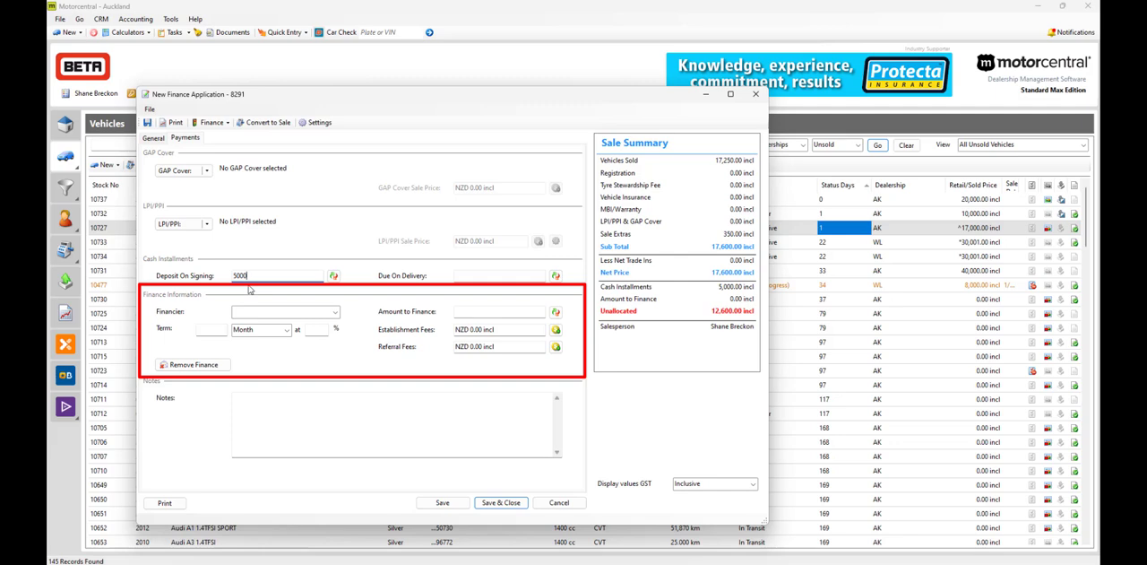
{"action": "left_click", "coordinate": [334, 312]}
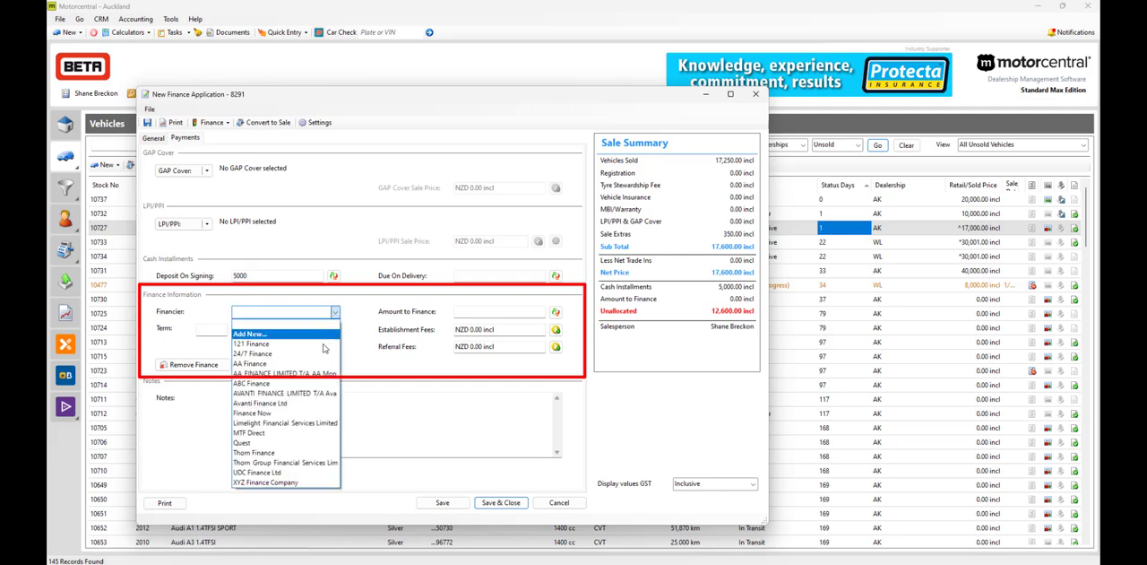
{"action": "left_click", "coordinate": [269, 402]}
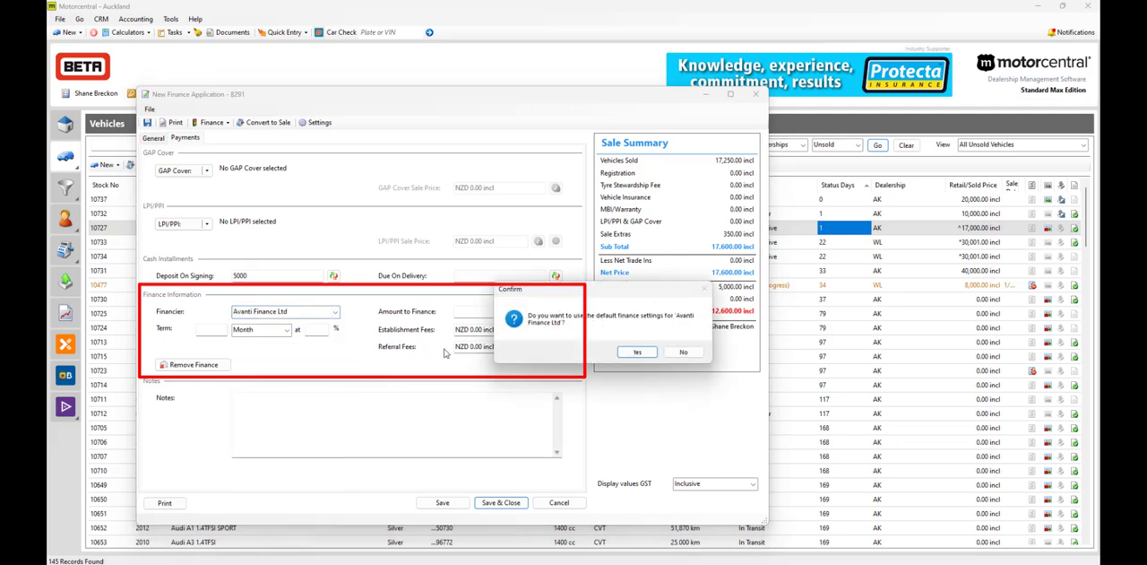
{"action": "left_click", "coordinate": [642, 358]}
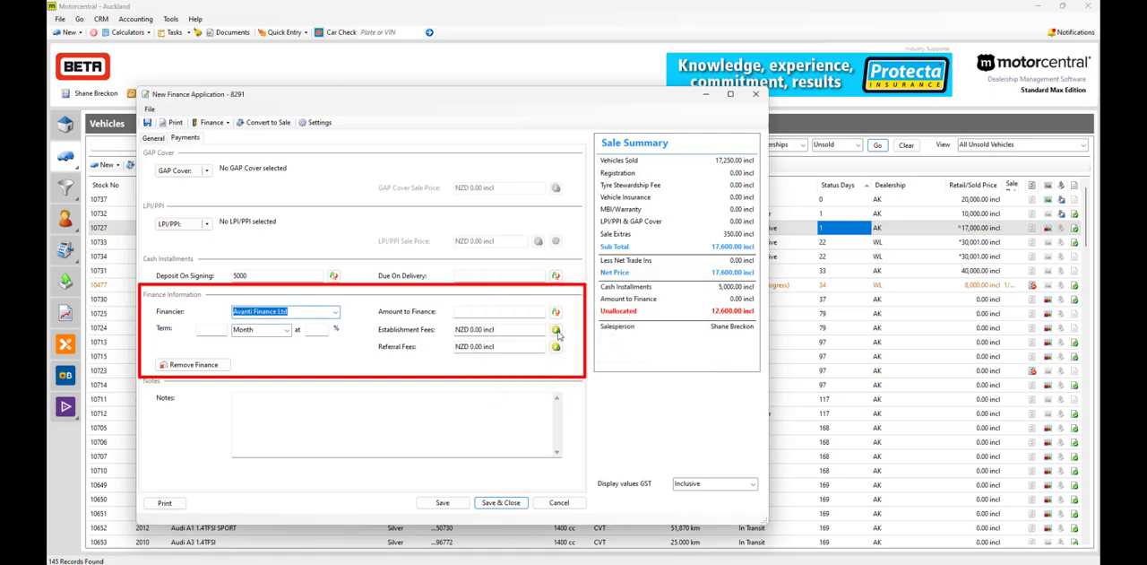
{"action": "left_click", "coordinate": [497, 314]}
{"action": "type", "text": "12600"}
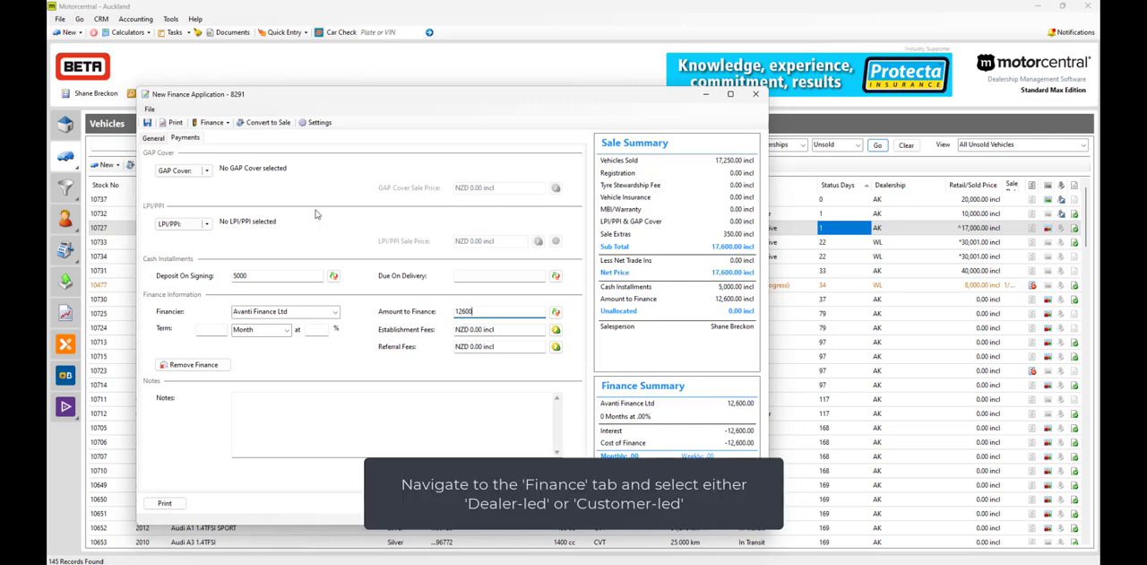
Step: Create a dealer-led Finance Central application, submit it in the browser, and open its view options in the finance application
{"action": "left_click", "coordinate": [225, 125]}
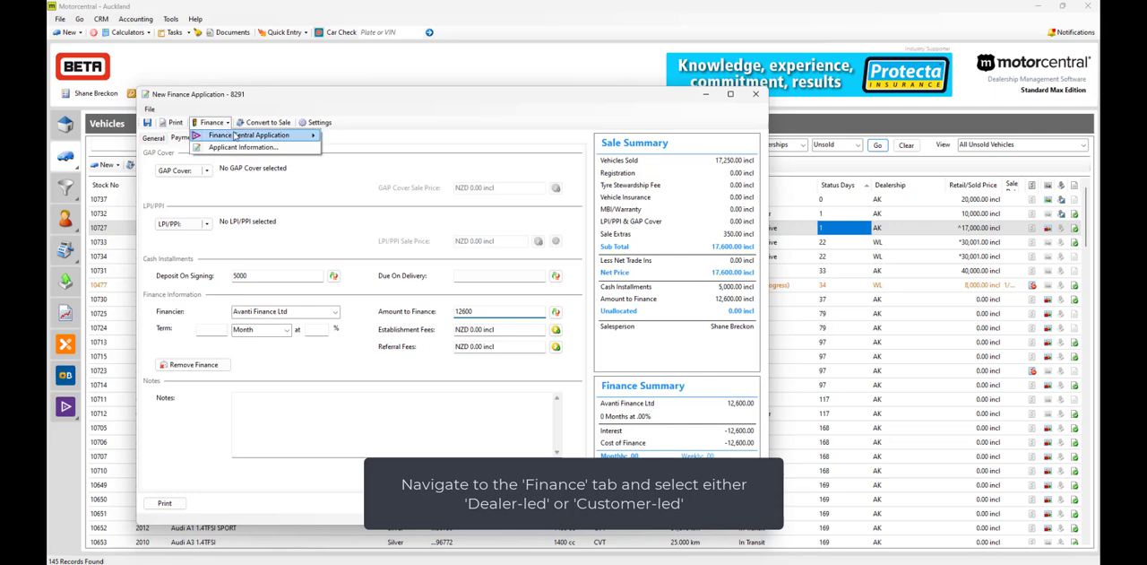
{"action": "mouse_move", "coordinate": [235, 135]}
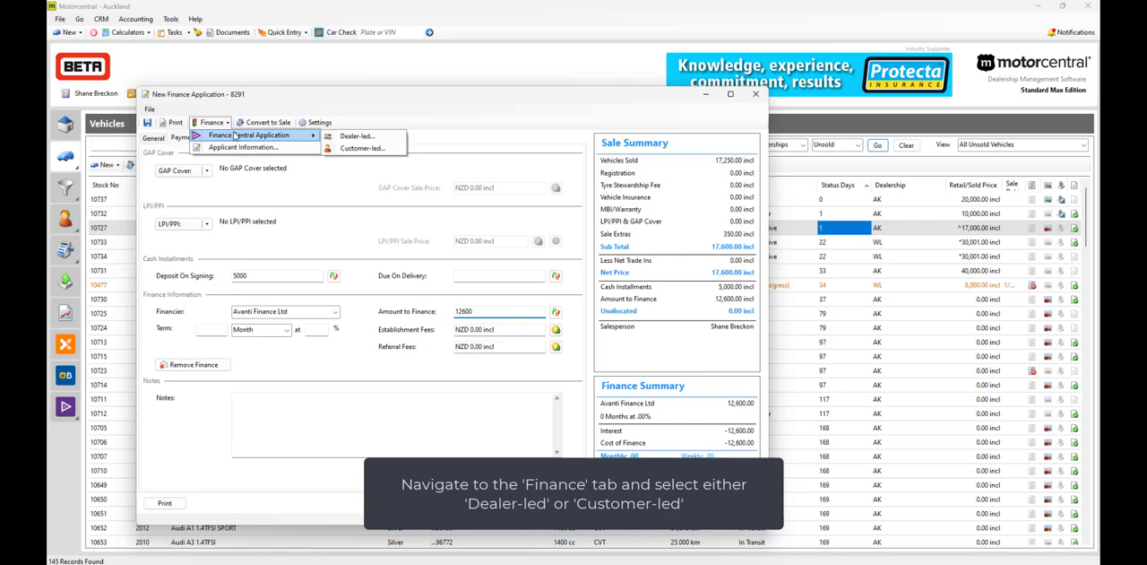
{"action": "left_click", "coordinate": [340, 139]}
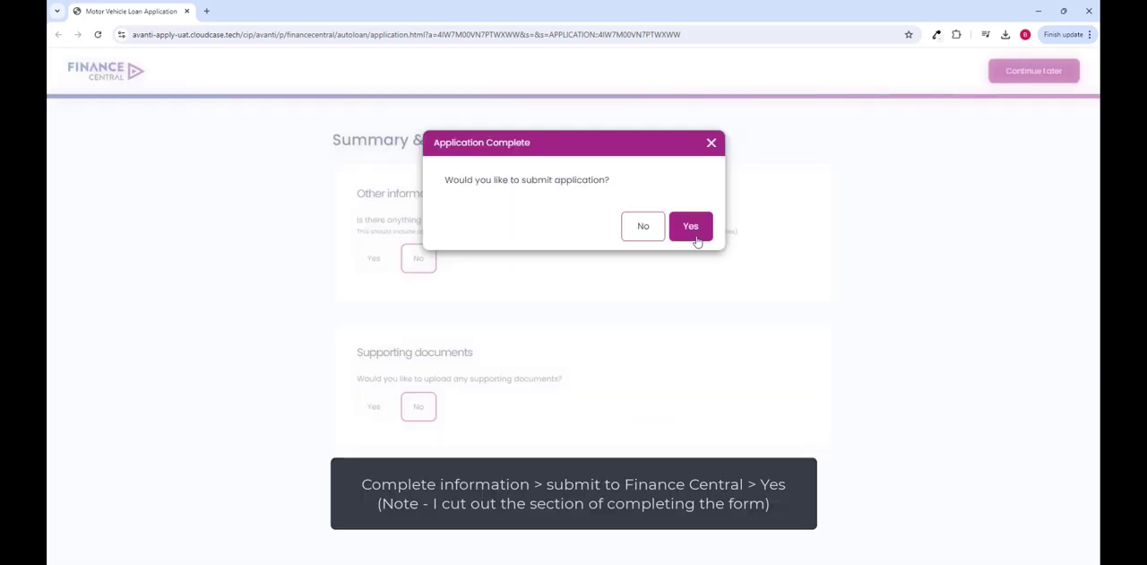
{"action": "left_click", "coordinate": [691, 227]}
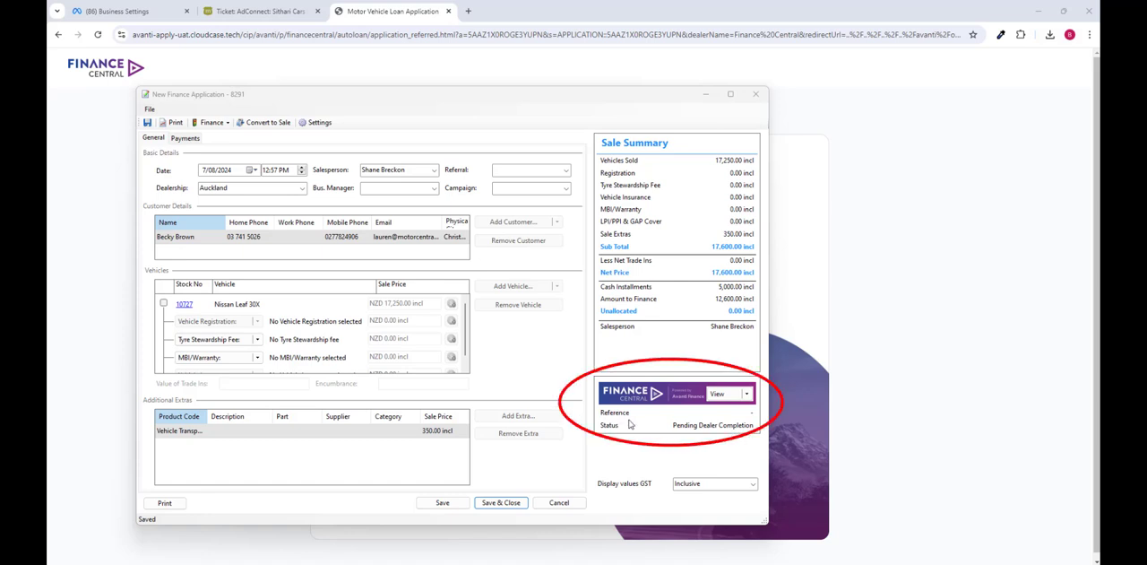
{"action": "left_click", "coordinate": [748, 397]}
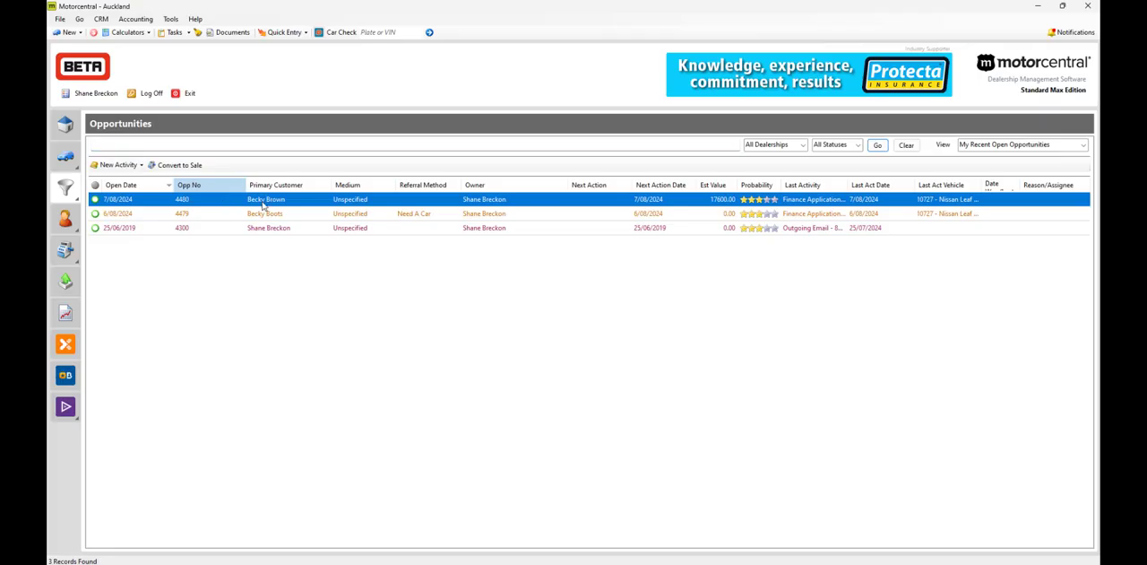
{"action": "right_click", "coordinate": [263, 204]}
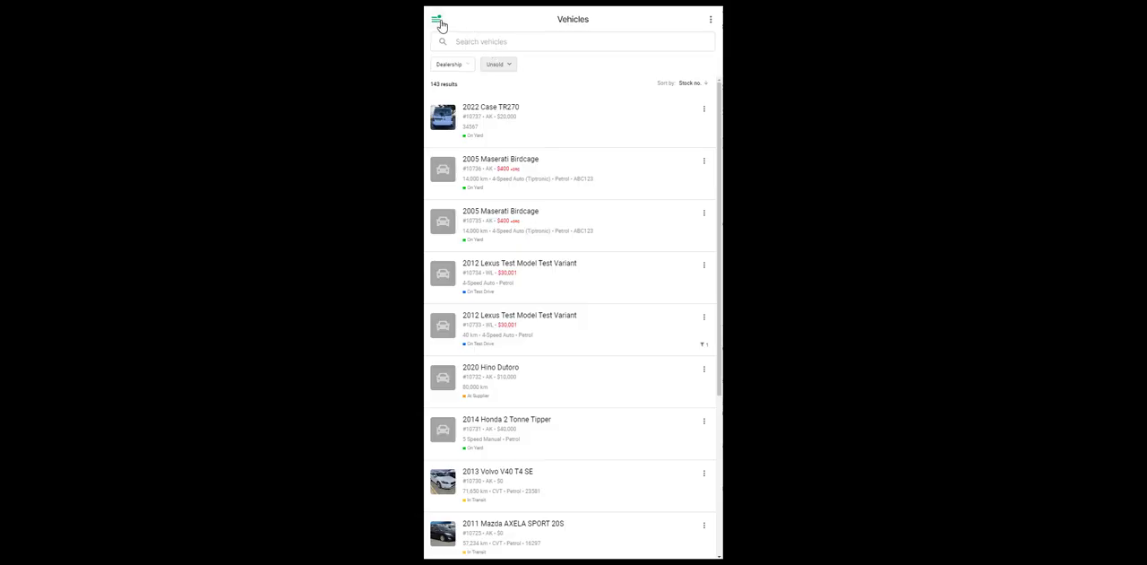
Step: Open Finance Central from the mobile app's full app list and start a new dealer-led application
{"action": "left_click", "coordinate": [442, 23]}
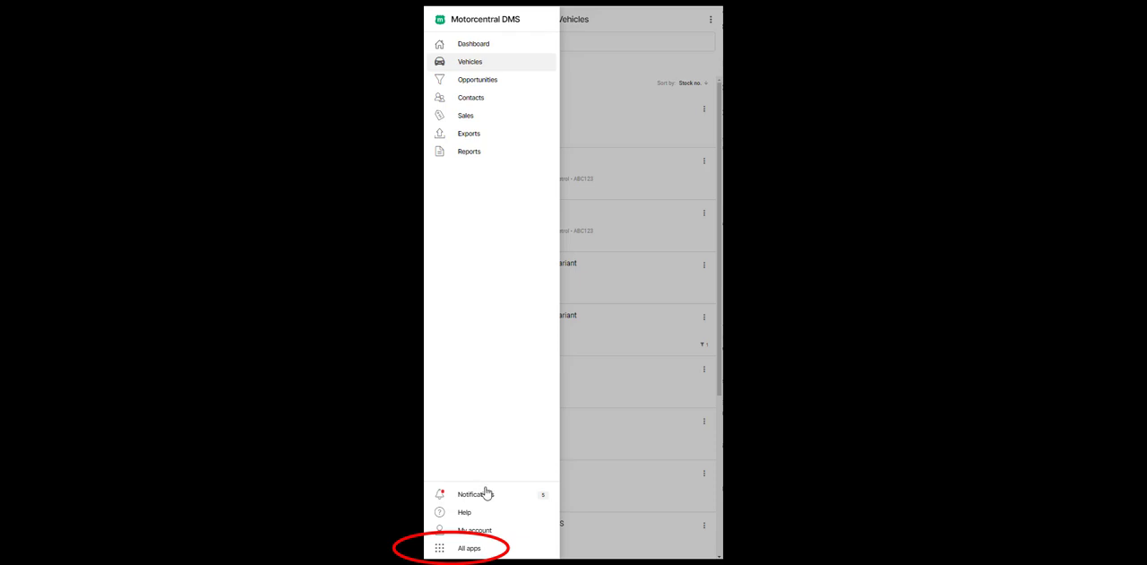
{"action": "left_click", "coordinate": [475, 548]}
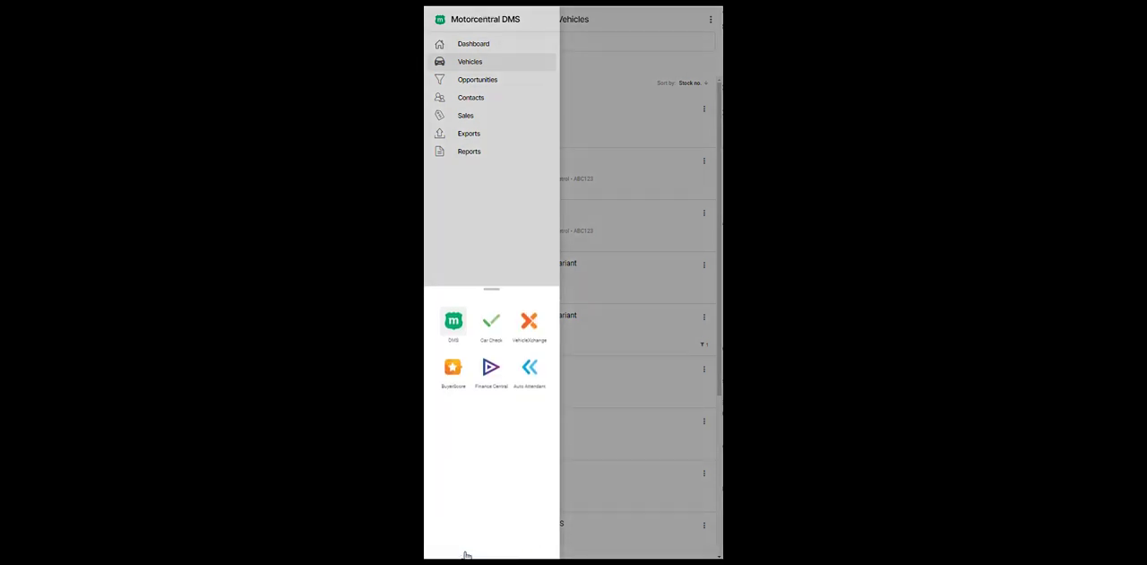
{"action": "left_click", "coordinate": [484, 382]}
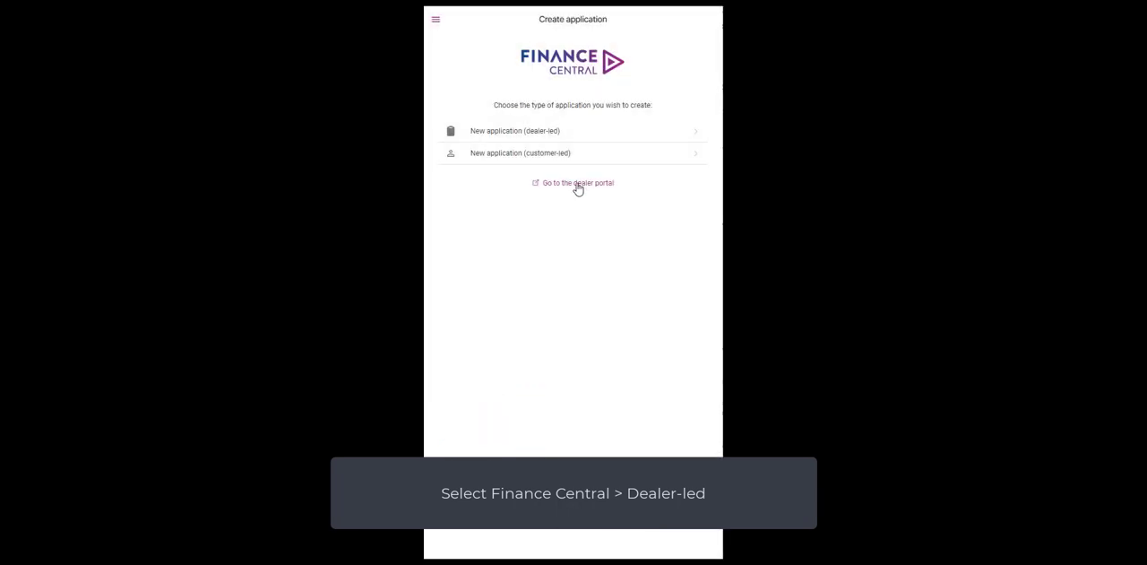
{"action": "left_click", "coordinate": [579, 131]}
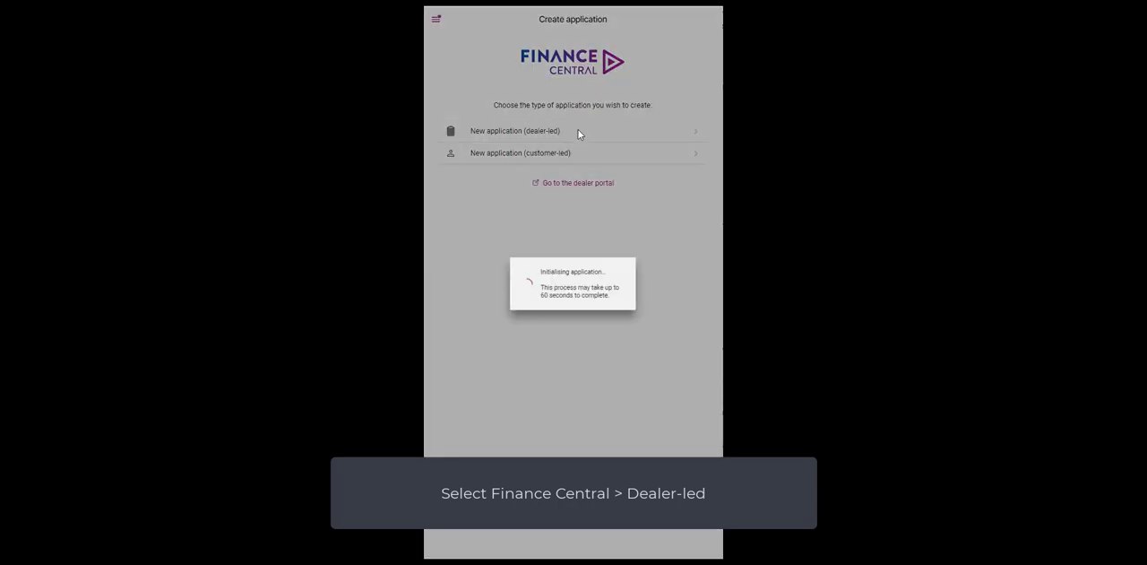
Step: Complete the loan details without a chosen vehicle: spend 17000, on-road costs 250, dealer fee 240, personal purpose, loan term 42 and weekly payments
{"action": "left_click", "coordinate": [602, 306]}
{"action": "left_click", "coordinate": [512, 418]}
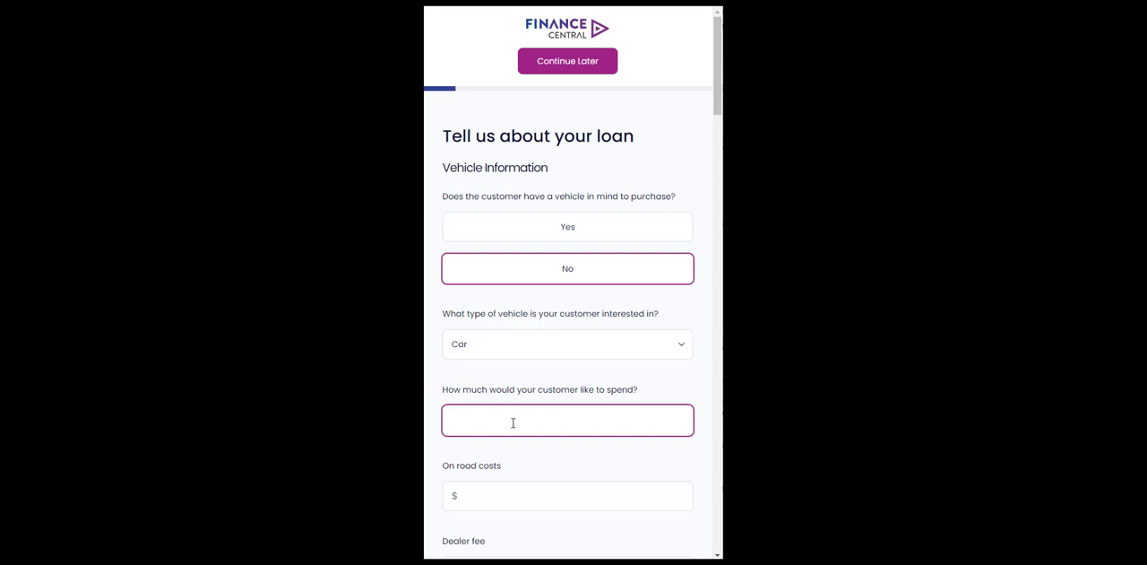
{"action": "type", "text": "17000"}
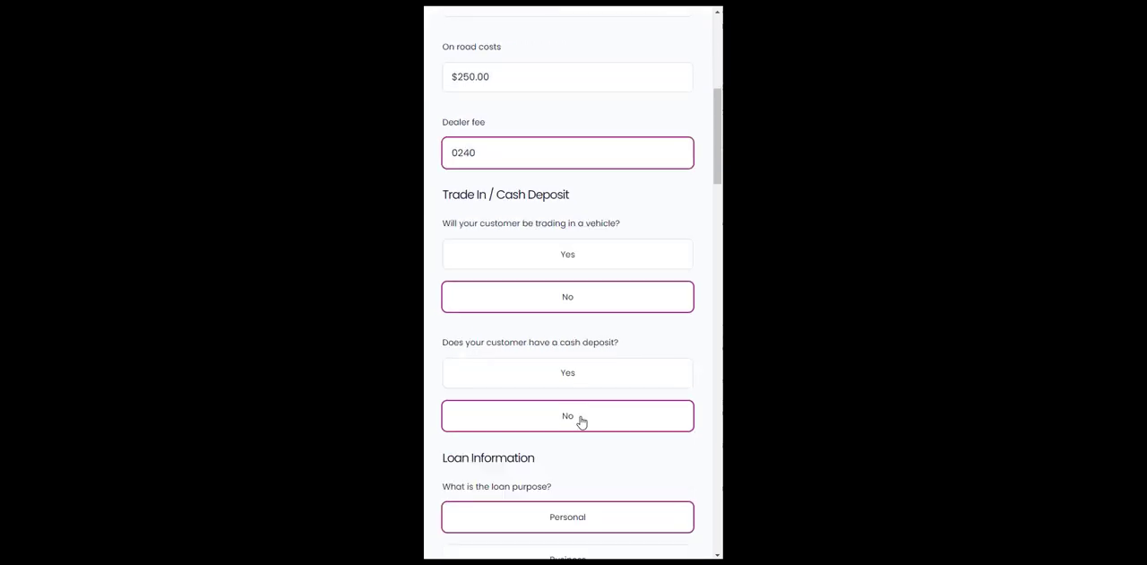
{"action": "scroll", "coordinate": [580, 421], "scroll_direction": "down", "scroll_amount": 5}
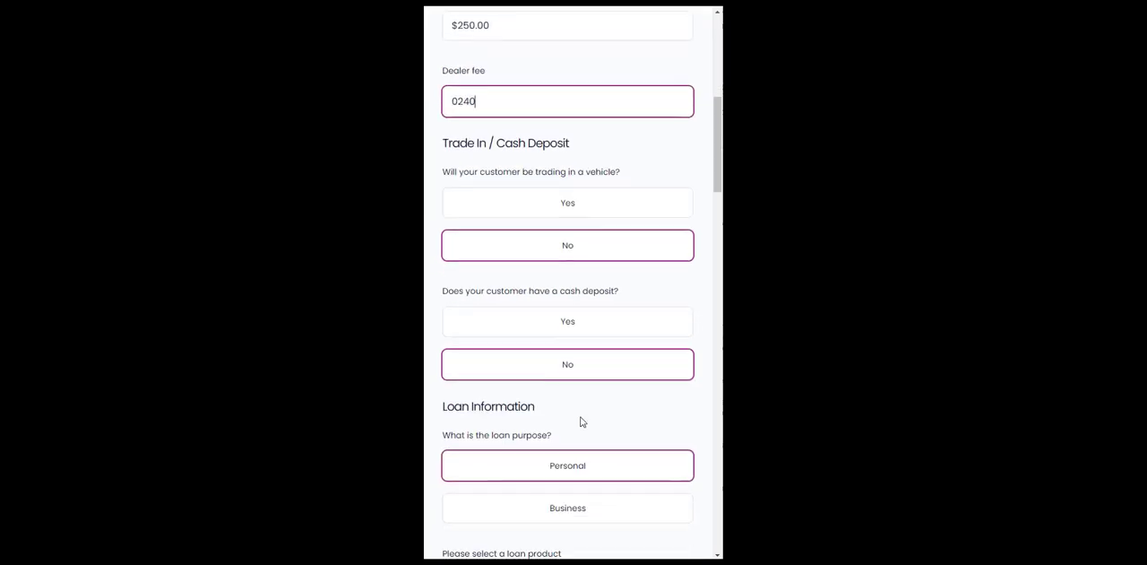
{"action": "scroll", "coordinate": [556, 403], "scroll_direction": "down", "scroll_amount": 3}
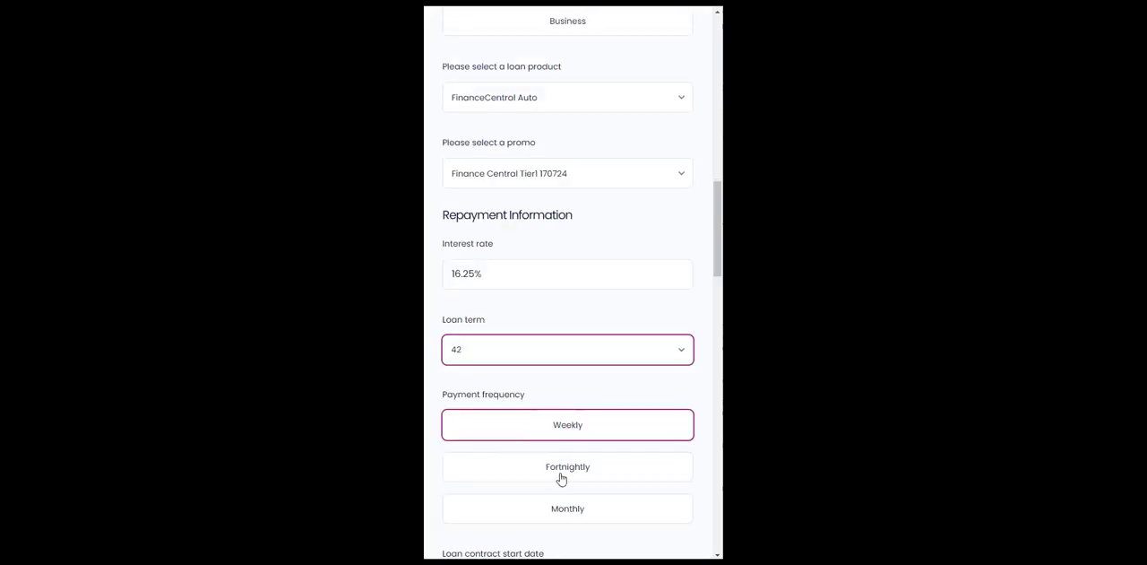
{"action": "scroll", "coordinate": [568, 502], "scroll_direction": "down", "scroll_amount": 2}
{"action": "scroll", "coordinate": [568, 500], "scroll_direction": "down", "scroll_amount": 8}
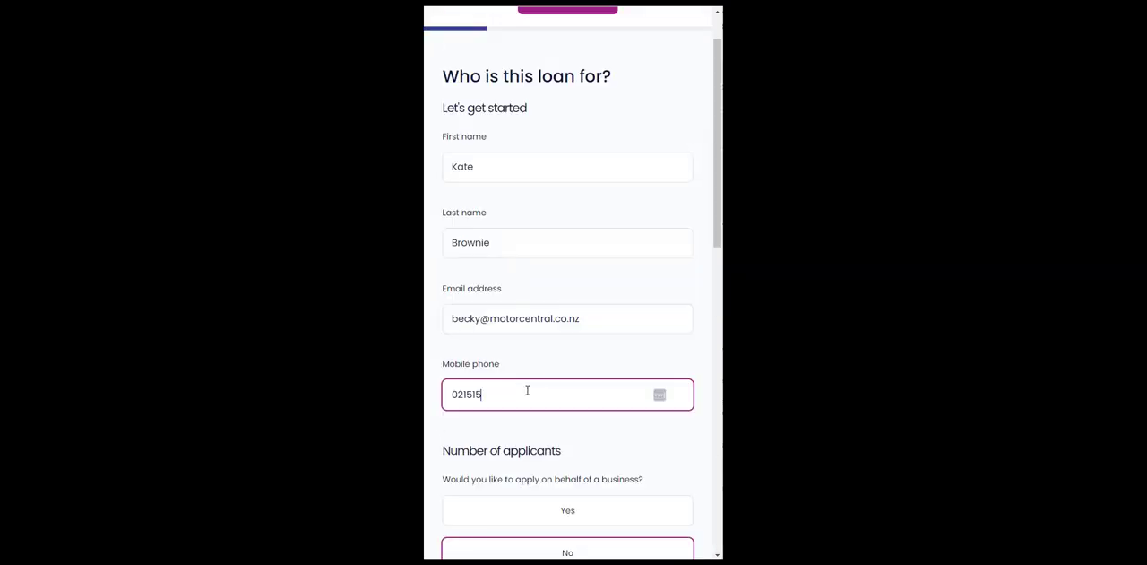
Step: Fill in the applicant's name and contact details, confirm the client meets the criteria, and continue completing the application on their behalf
{"action": "type", "text": "55555"}
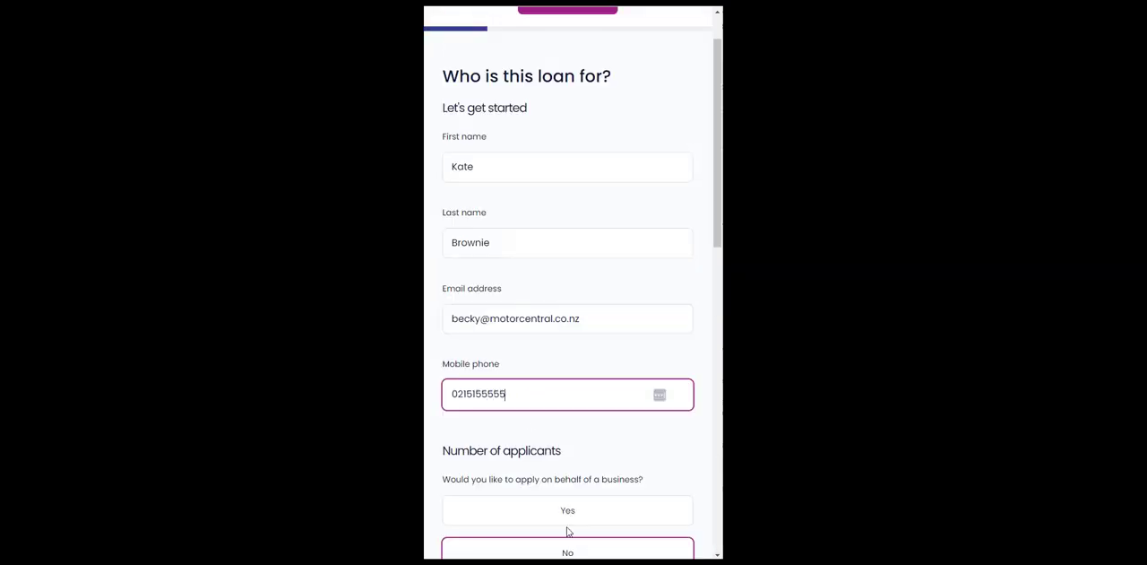
{"action": "scroll", "coordinate": [565, 528], "scroll_direction": "down", "scroll_amount": 10}
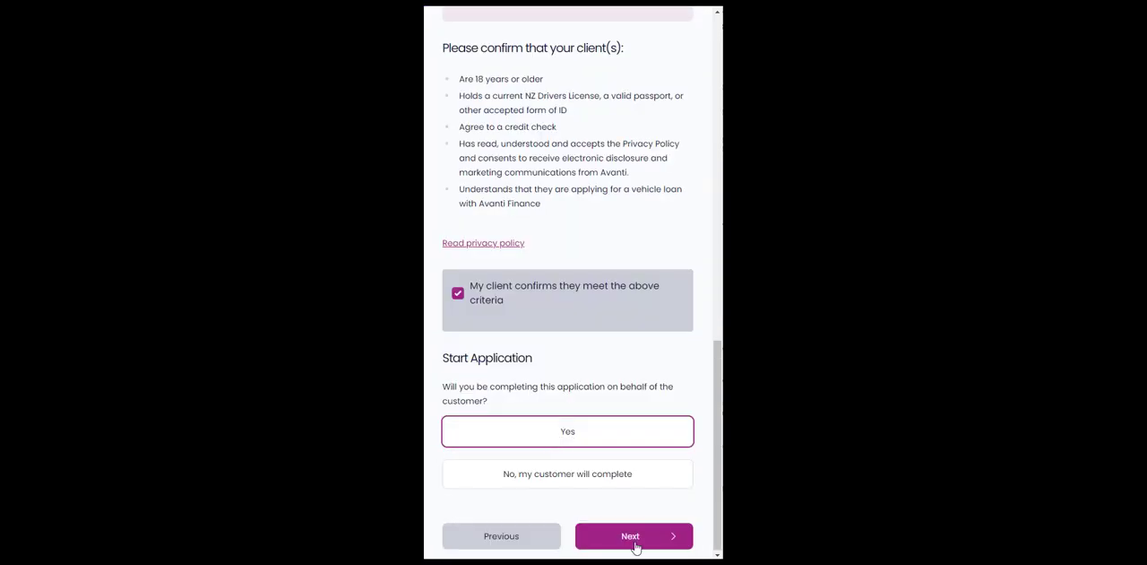
{"action": "left_click", "coordinate": [633, 536]}
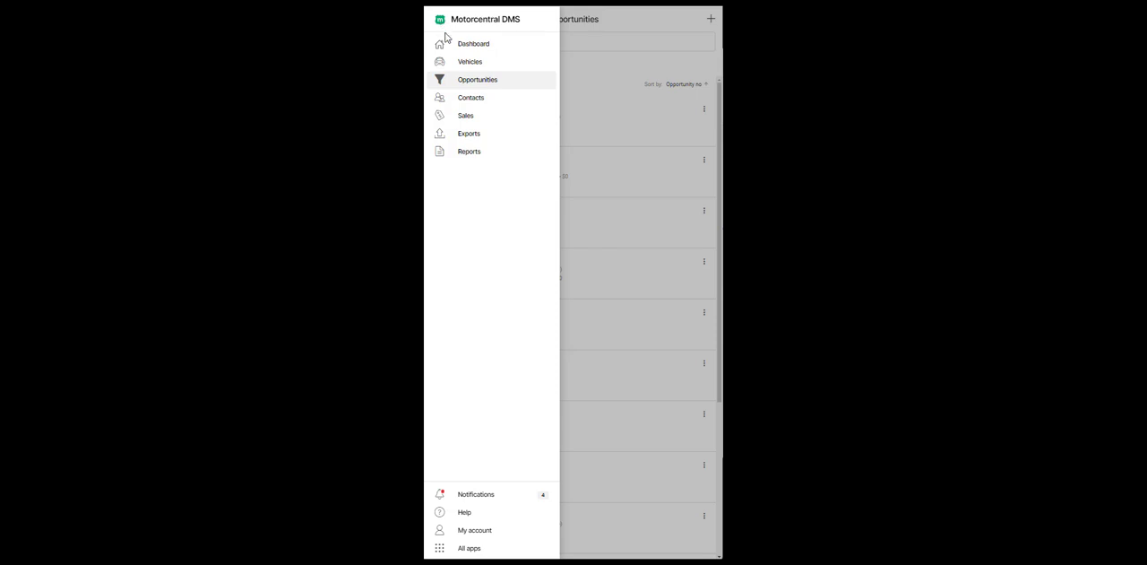
Step: From the vehicle list, add a finance application activity to the 2022 Case TR270
{"action": "left_click", "coordinate": [466, 63]}
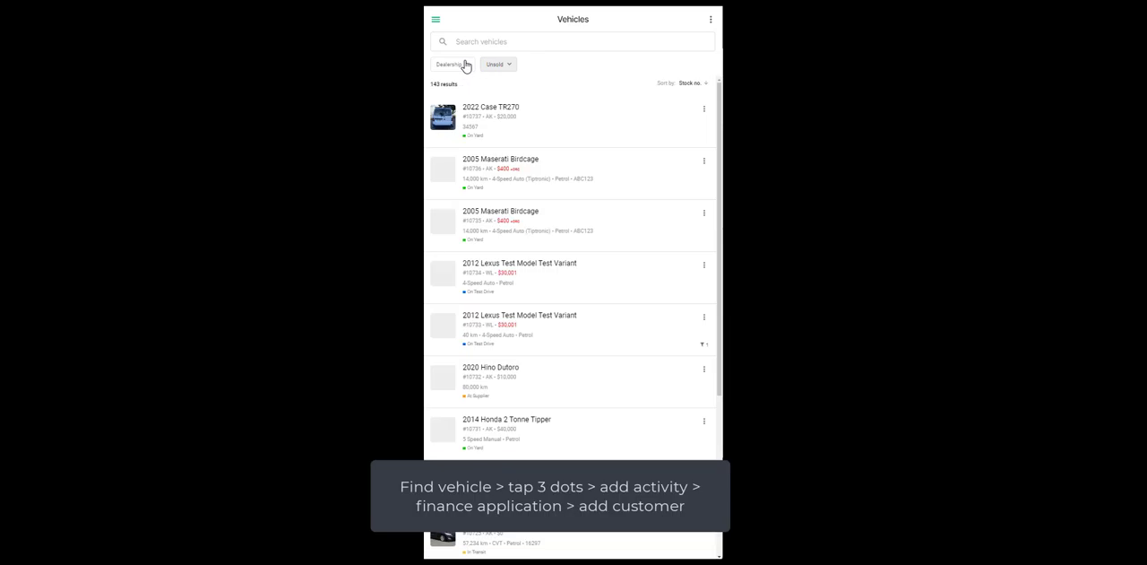
{"action": "left_click", "coordinate": [704, 109]}
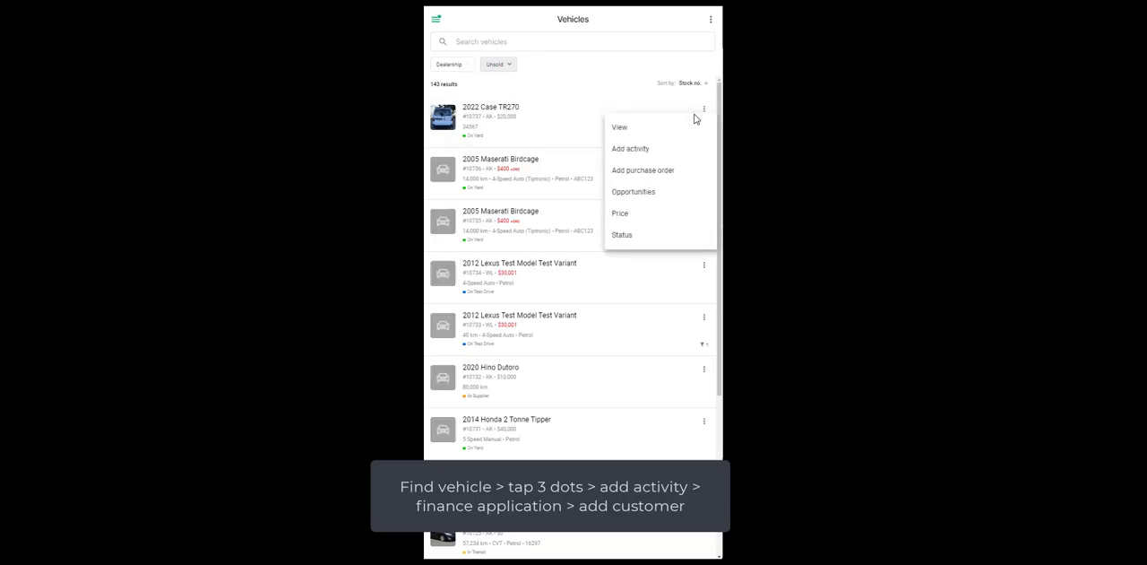
{"action": "left_click", "coordinate": [650, 154]}
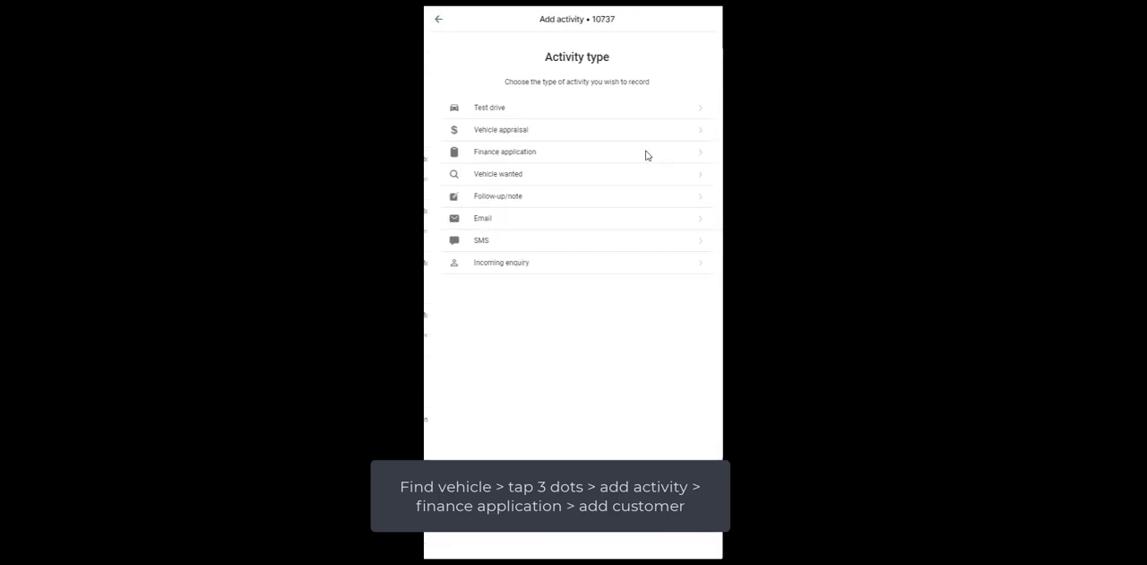
{"action": "left_click", "coordinate": [598, 160]}
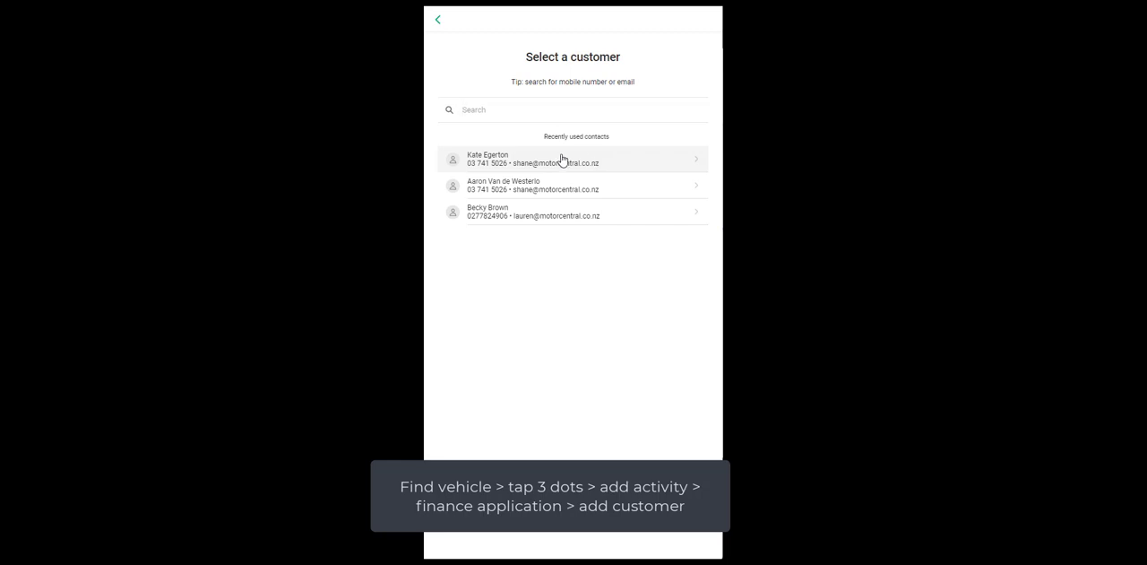
Step: Choose the first recently used contact as the application's customer and continue to the finance application details
{"action": "left_click", "coordinate": [562, 159]}
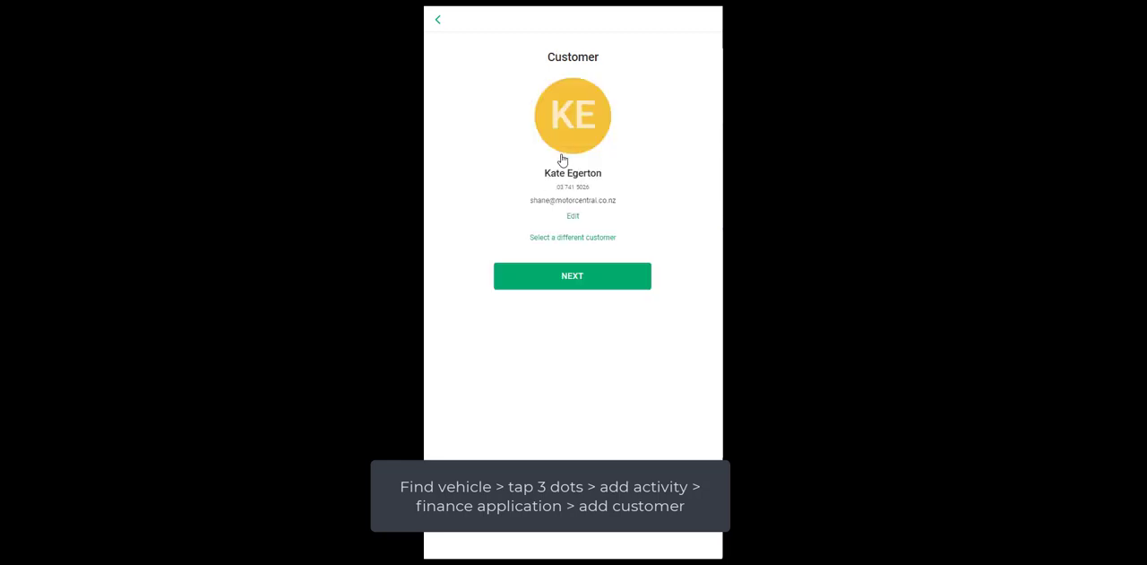
{"action": "left_click", "coordinate": [587, 278]}
{"action": "left_click", "coordinate": [589, 259]}
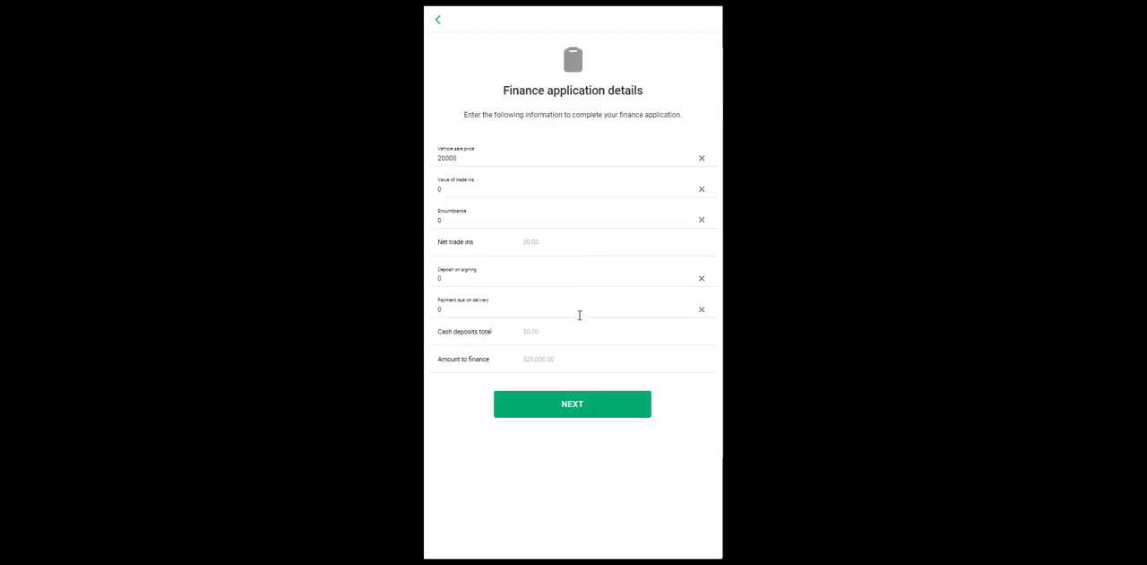
Step: Accept the finance details, submit the application to Finance Central as customer-led, and choose to share its link
{"action": "left_click", "coordinate": [568, 404]}
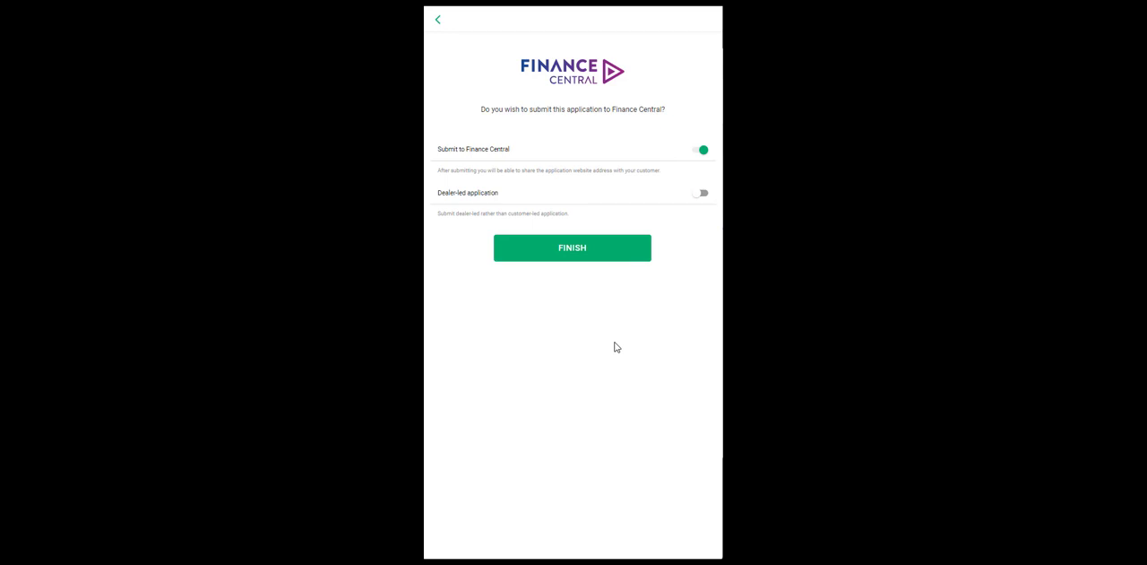
{"action": "left_click", "coordinate": [589, 255]}
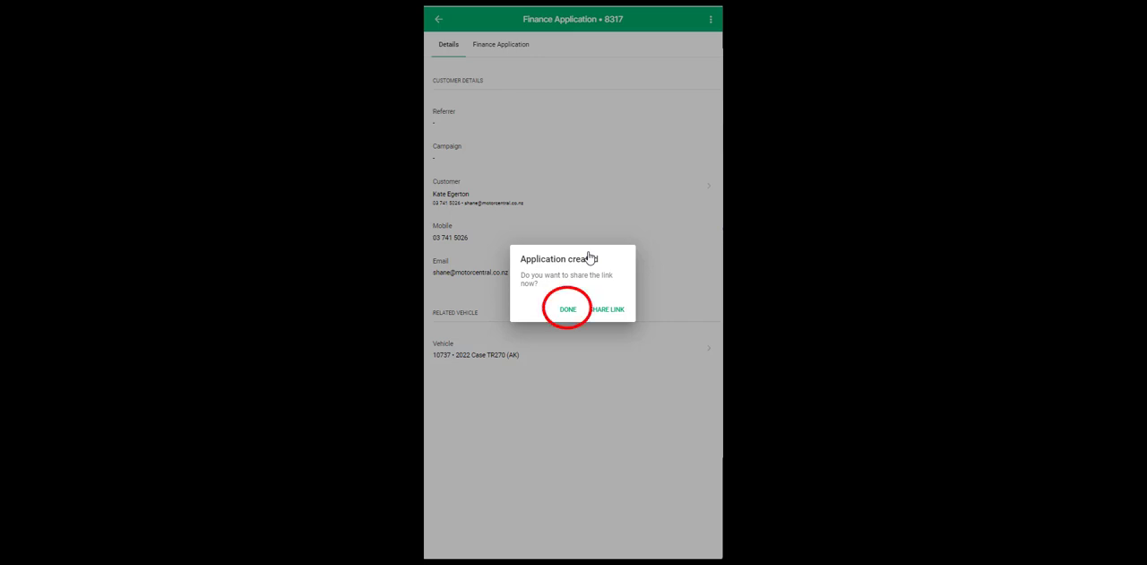
{"action": "left_click", "coordinate": [598, 309]}
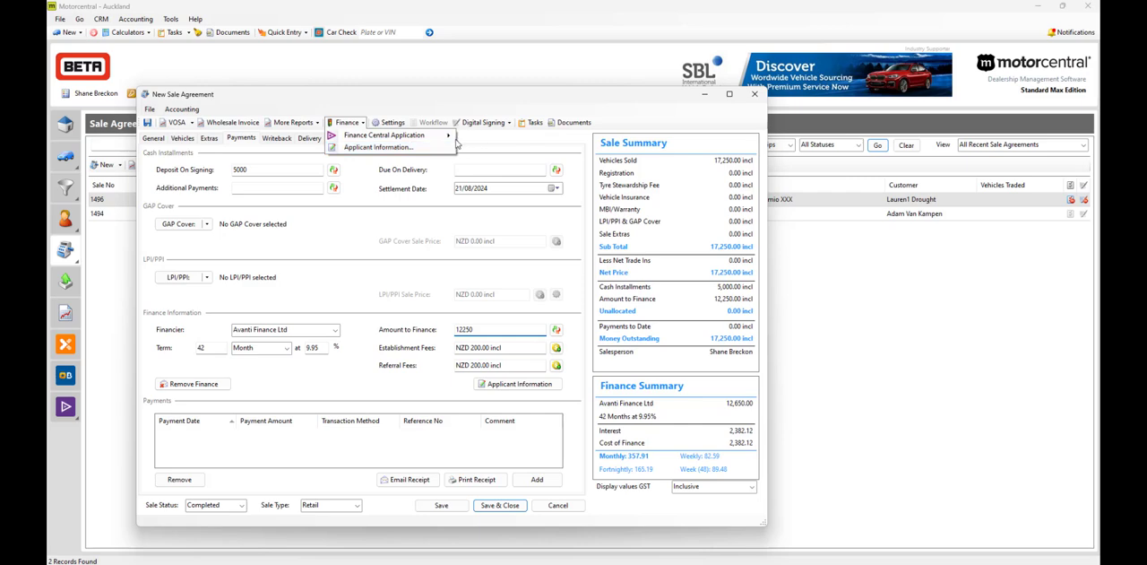
Step: Create a dealer-led Finance Central application from the new sale agreement in the desktop program
{"action": "mouse_move", "coordinate": [448, 135]}
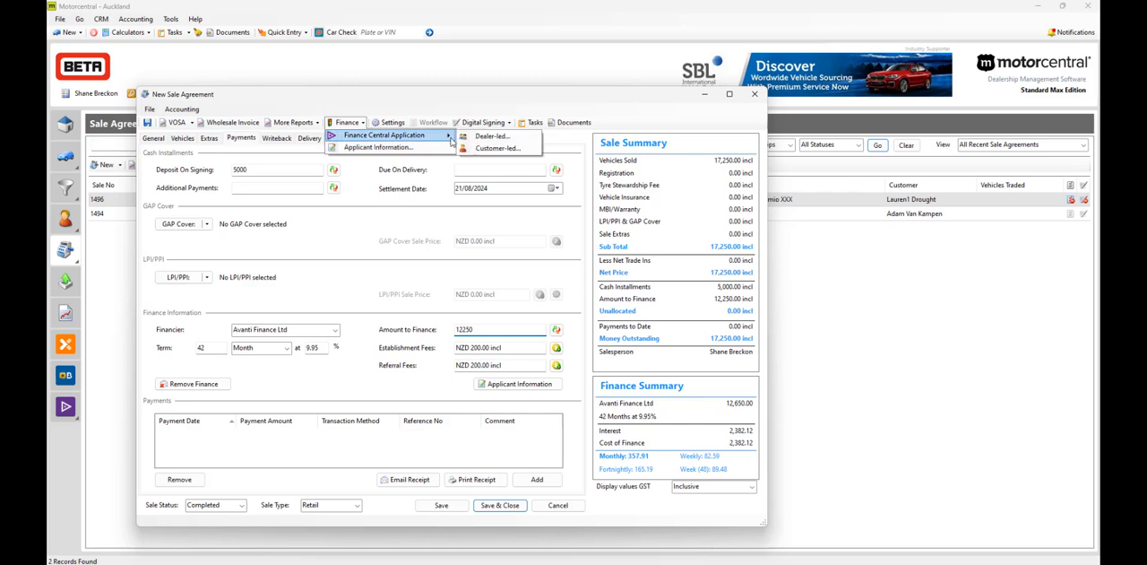
{"action": "left_click", "coordinate": [480, 141]}
{"action": "left_click", "coordinate": [522, 498]}
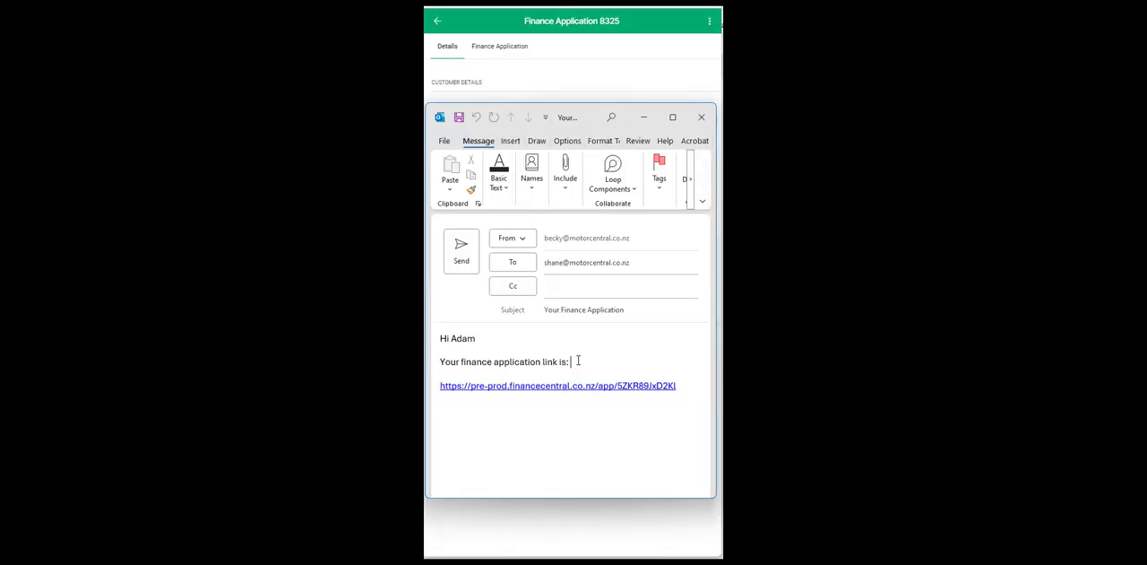
Step: Replace the email's link introduction with "You can customise the message...", and share the existing finance application from its record
{"action": "left_click_drag", "start_coordinate": [594, 362], "coordinate": [442, 364]}
{"action": "type", "text": "You can customise the message."}
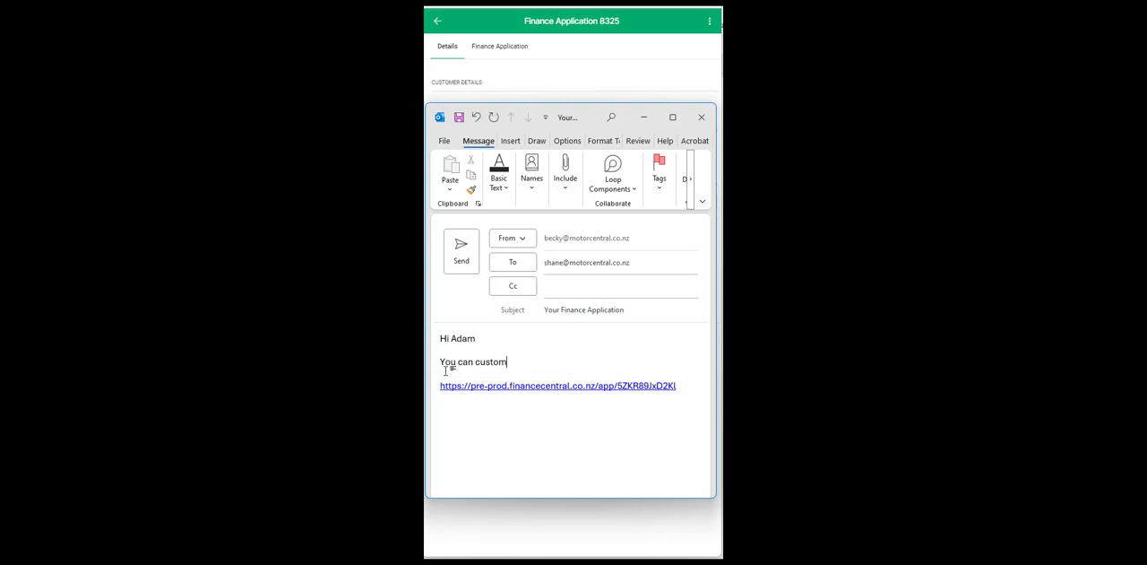
{"action": "type", "text": ".."}
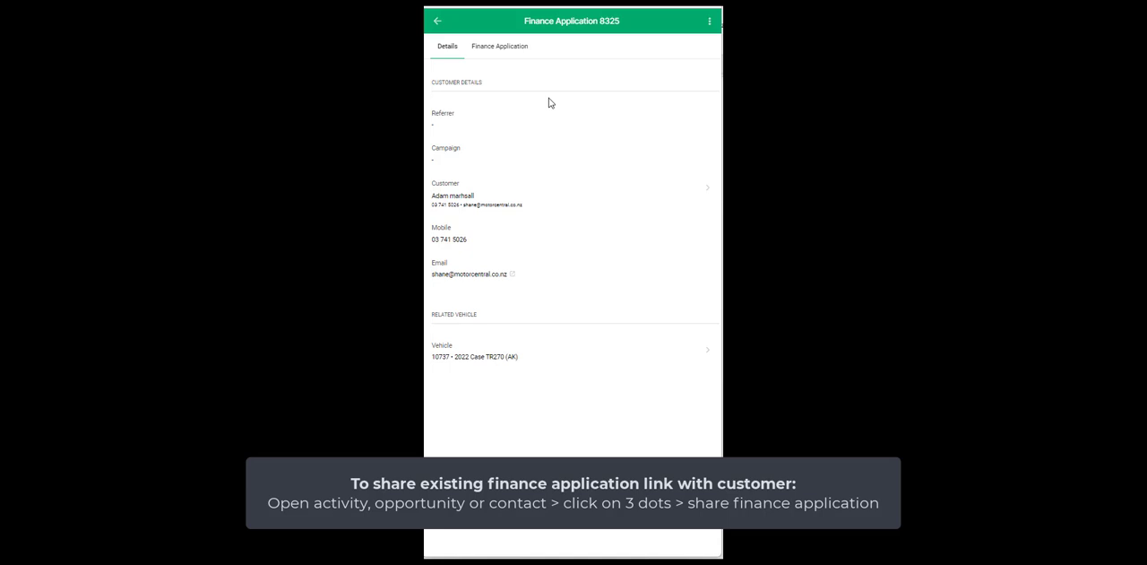
{"action": "left_click", "coordinate": [710, 21]}
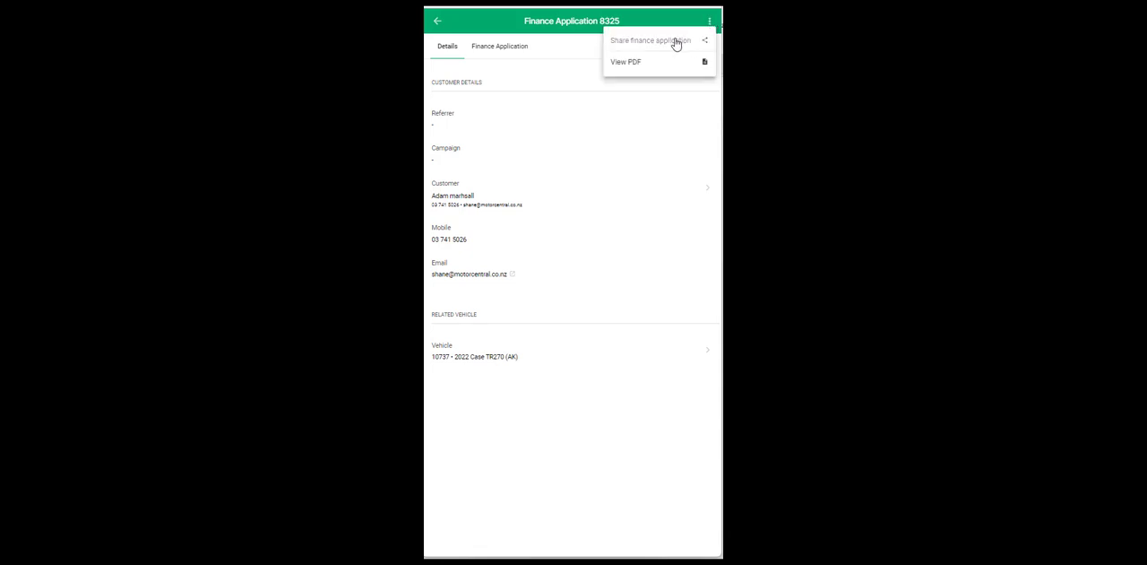
{"action": "left_click", "coordinate": [676, 42]}
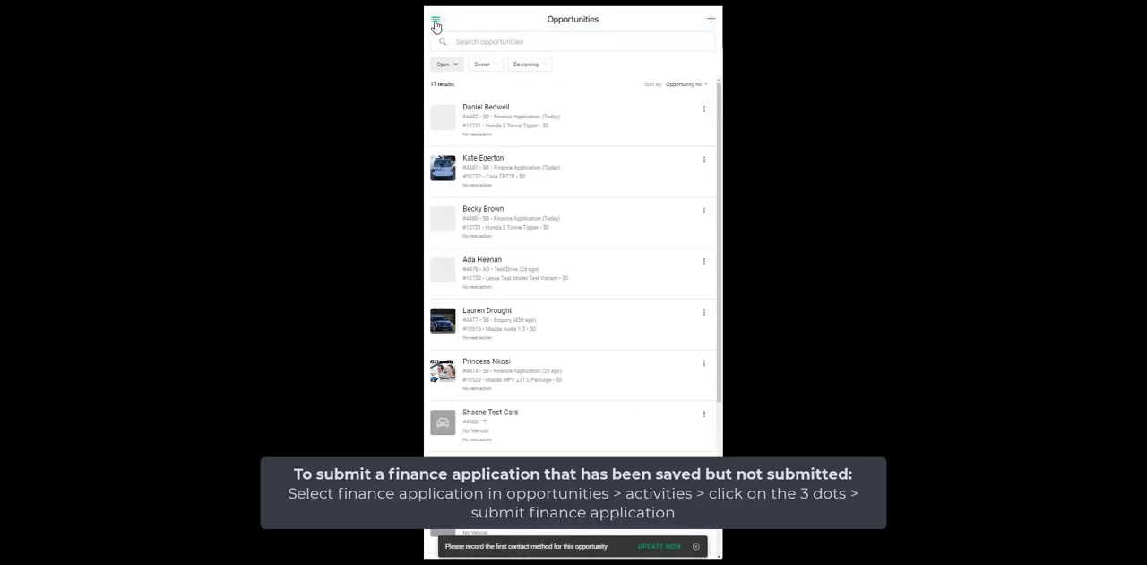
Step: Open the saved finance application in the first Honda 2 Tonne Tipper opportunity's activities and submit it to Finance Central
{"action": "left_click", "coordinate": [563, 130]}
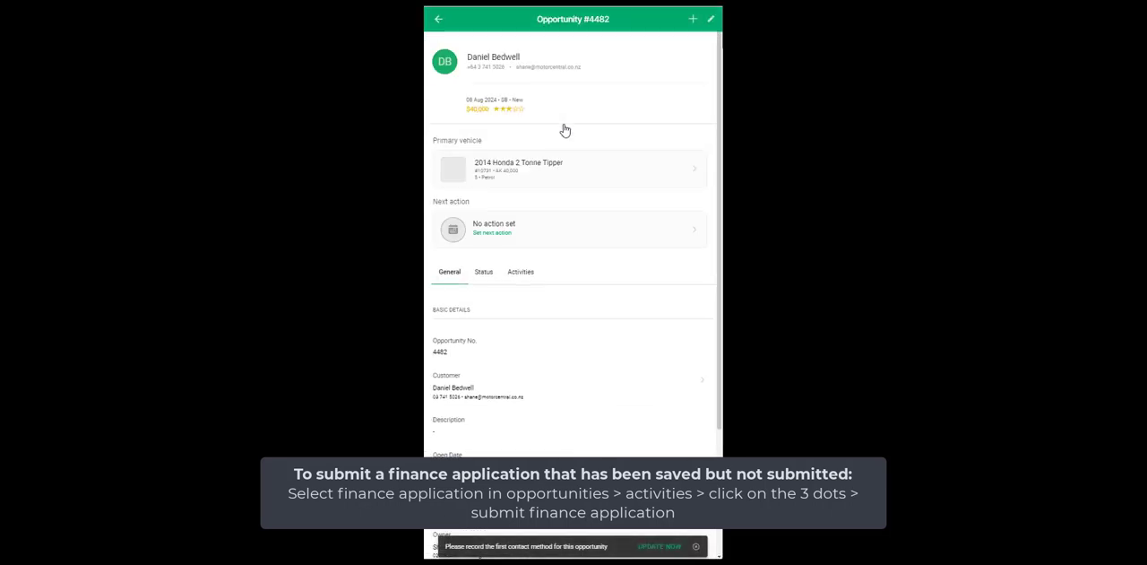
{"action": "left_click", "coordinate": [521, 272]}
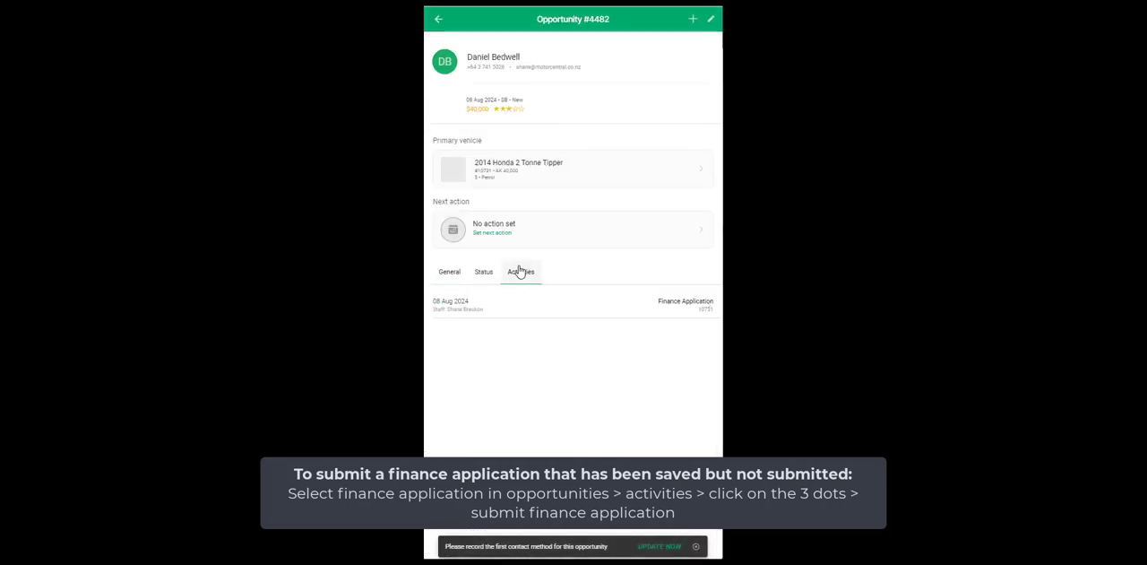
{"action": "left_click", "coordinate": [517, 306]}
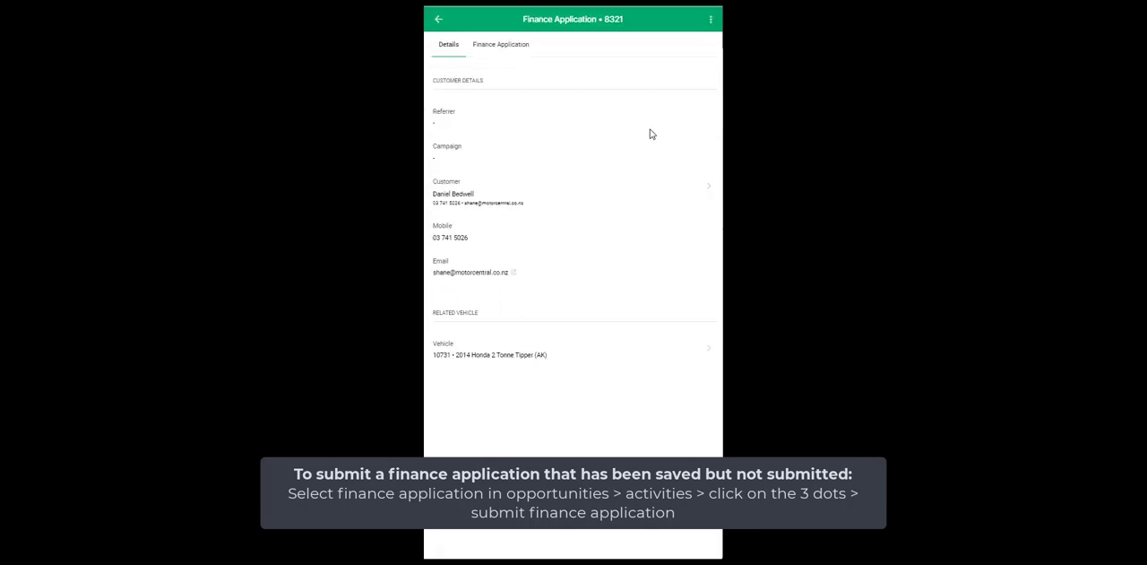
{"action": "left_click", "coordinate": [711, 19]}
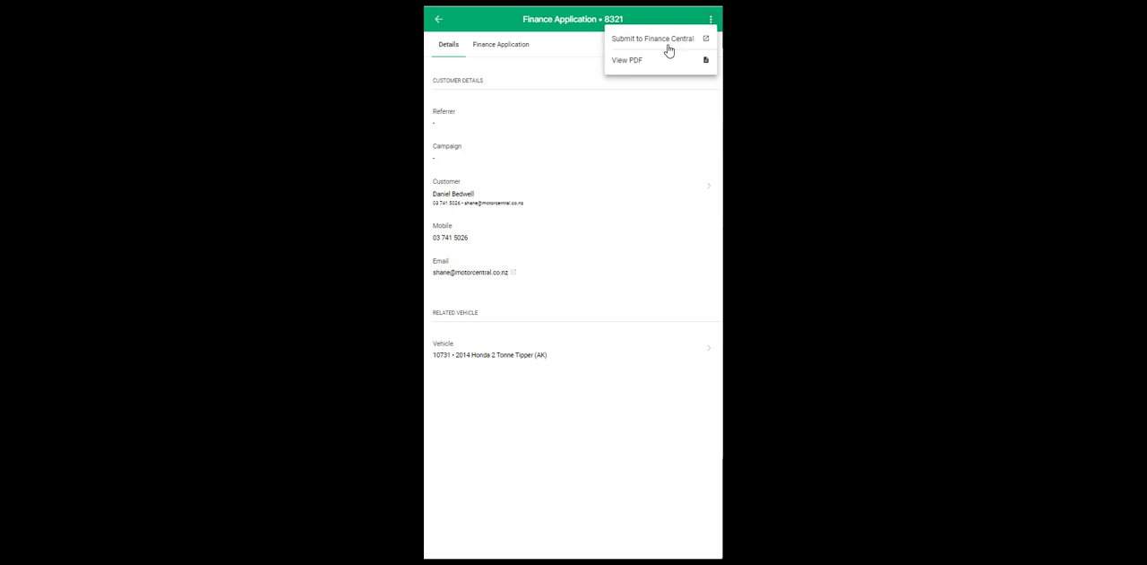
{"action": "left_click", "coordinate": [639, 41]}
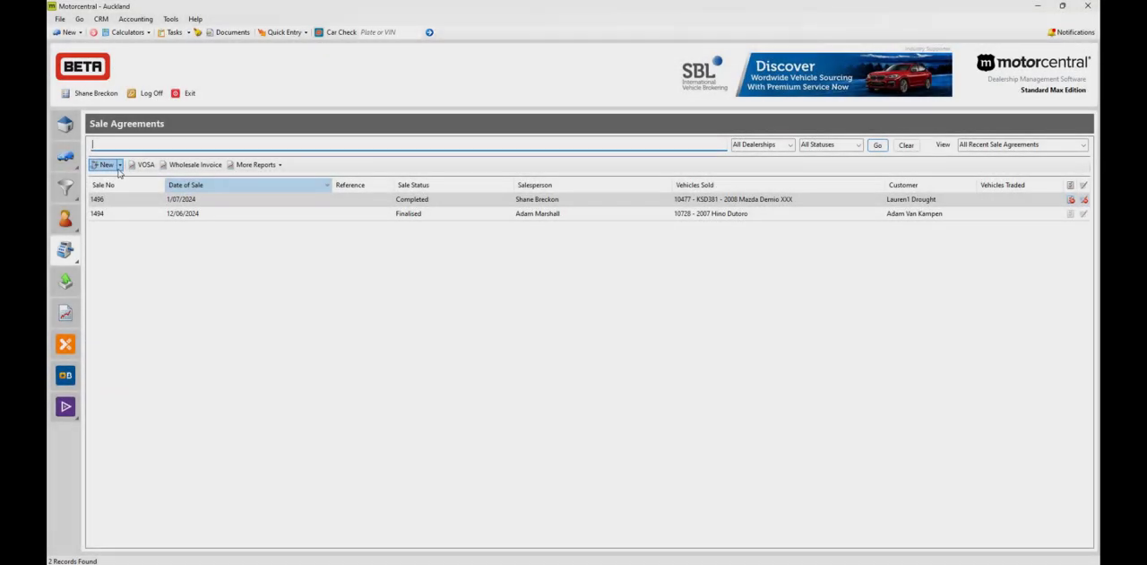
Step: Create a new sale agreement with the referral method Need A Car and add the customer from the contact search
{"action": "left_click", "coordinate": [119, 165]}
{"action": "left_click", "coordinate": [125, 179]}
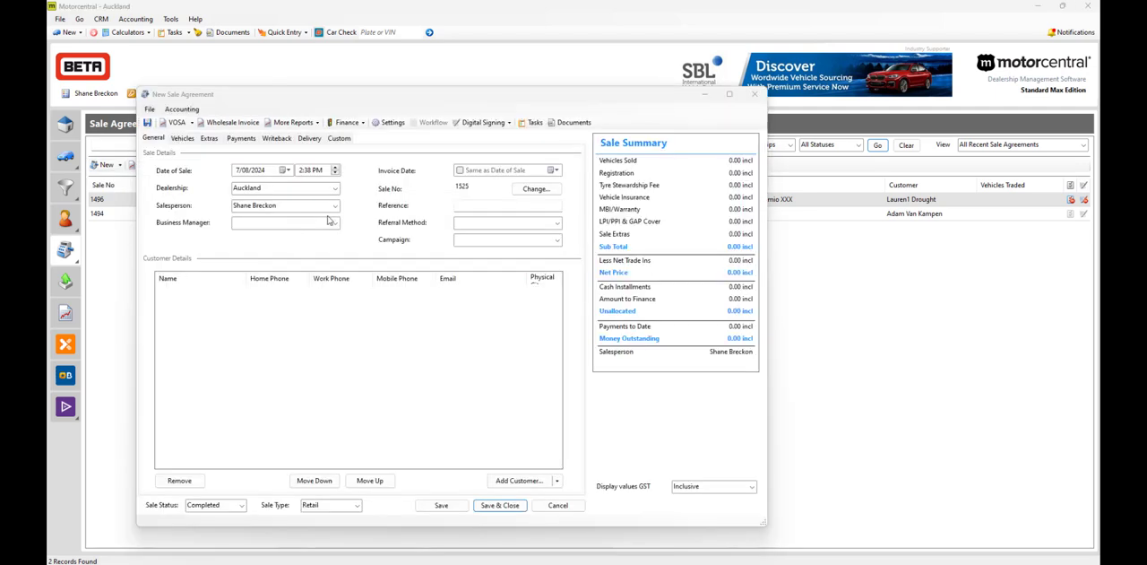
{"action": "left_click", "coordinate": [502, 222]}
{"action": "left_click", "coordinate": [504, 332]}
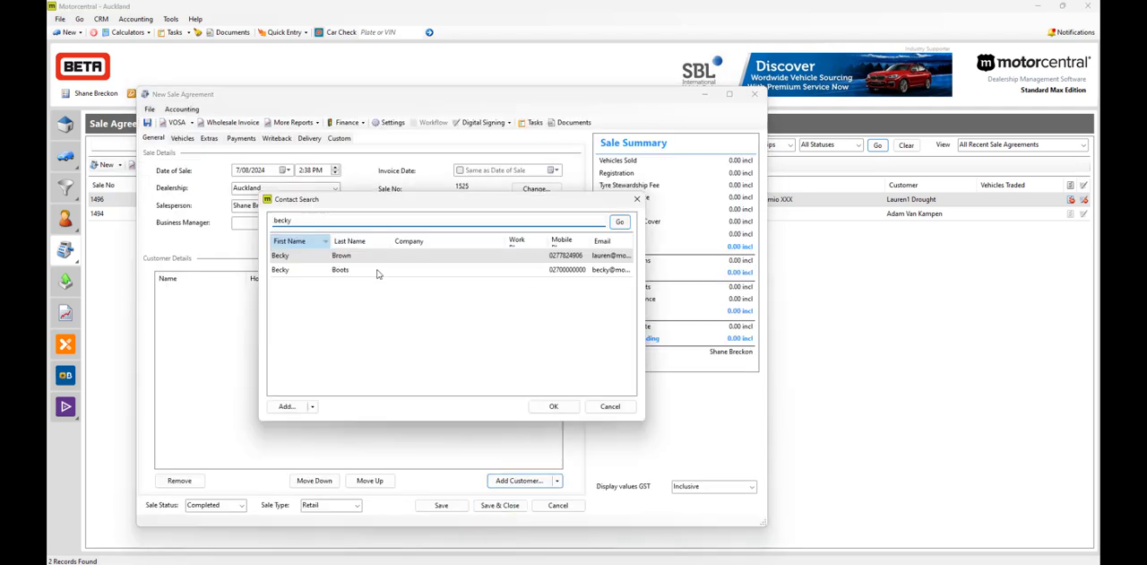
{"action": "left_click", "coordinate": [378, 269]}
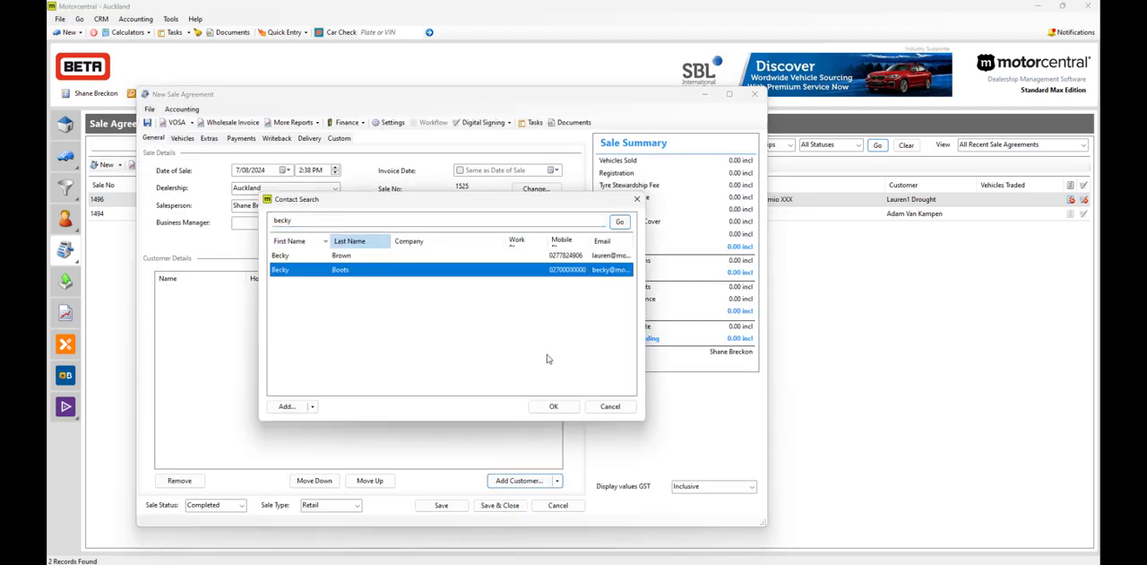
{"action": "left_click", "coordinate": [552, 407]}
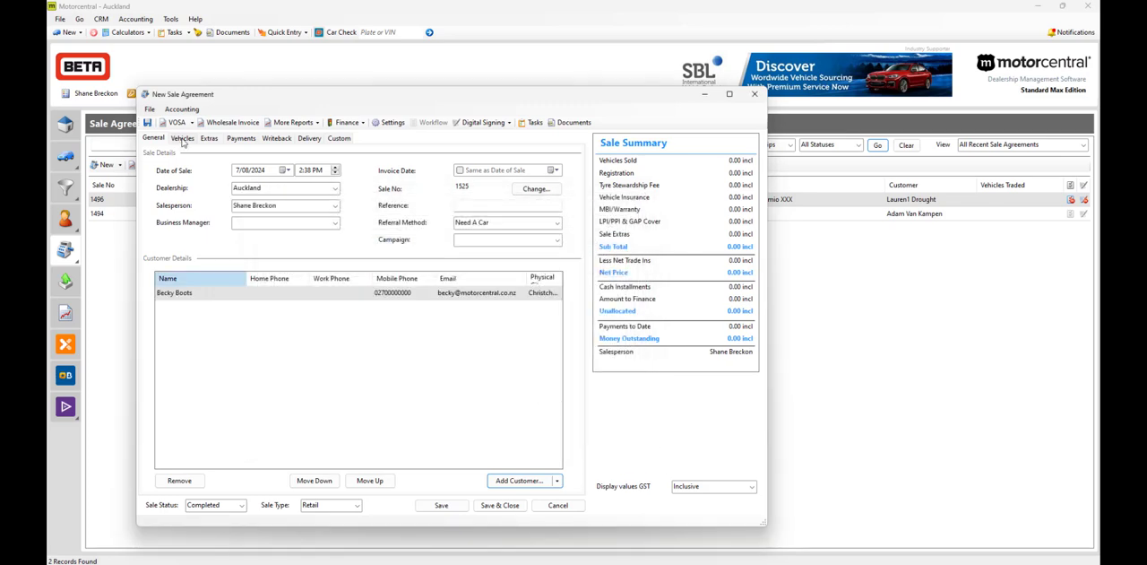
Step: Add the 2017 Nissan Leaf 30X to the sale agreement as the sold vehicle
{"action": "left_click", "coordinate": [183, 139]}
{"action": "left_click", "coordinate": [510, 361]}
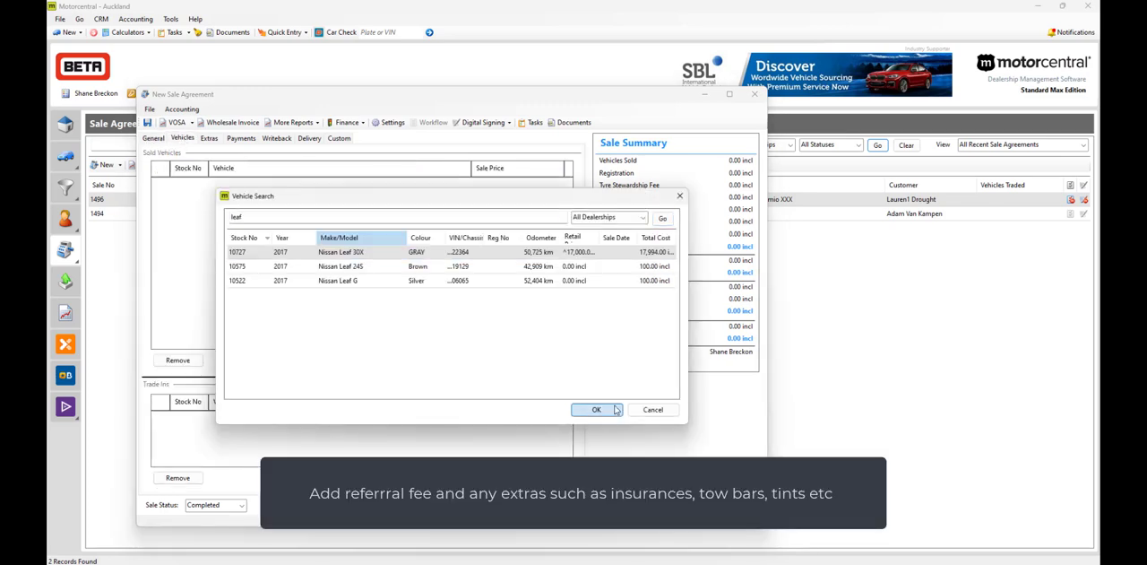
{"action": "left_click", "coordinate": [596, 408]}
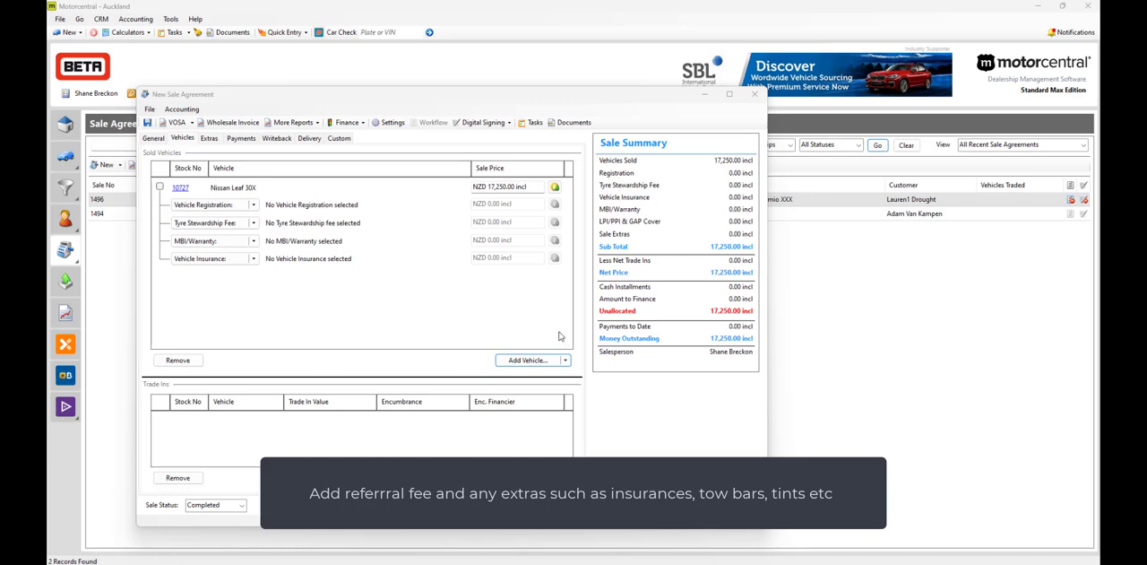
Step: Set the sale agreement's deposit on signing to 5000
{"action": "left_click", "coordinate": [240, 138]}
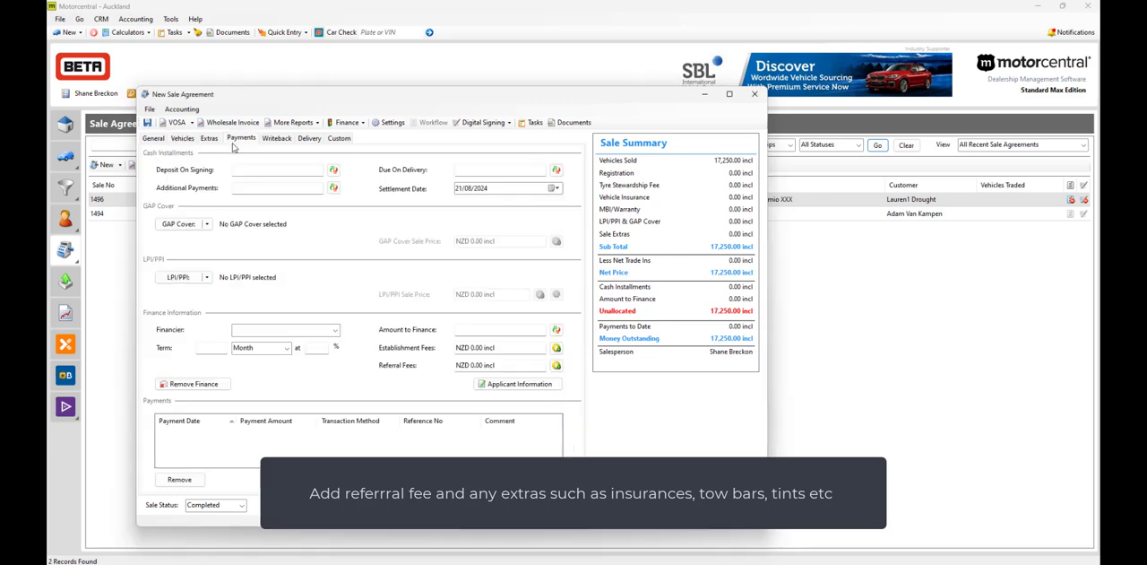
{"action": "left_click", "coordinate": [252, 169]}
{"action": "type", "text": "5"}
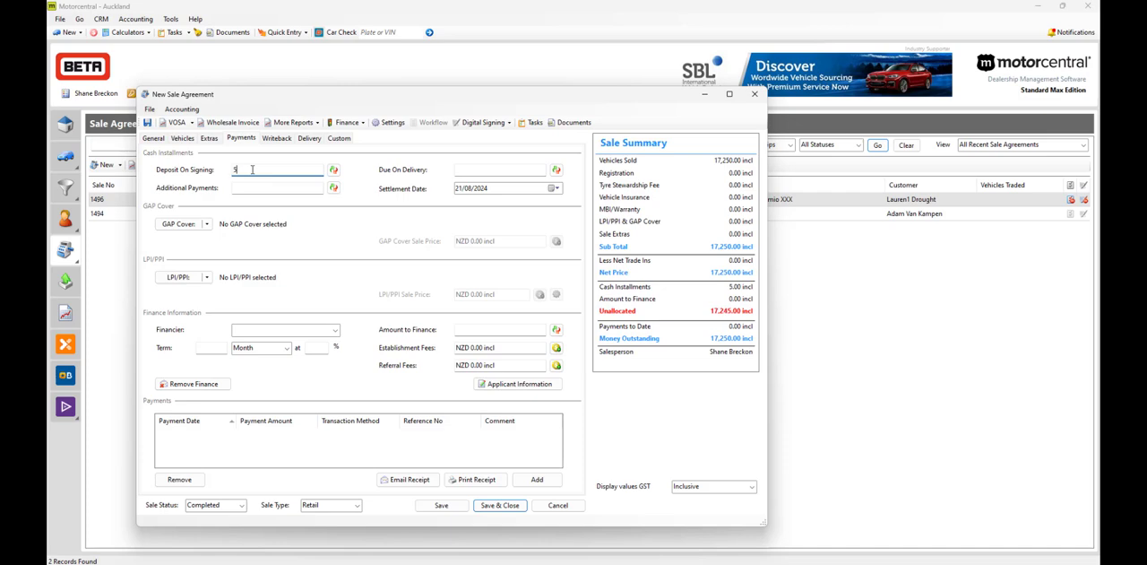
{"action": "type", "text": "000"}
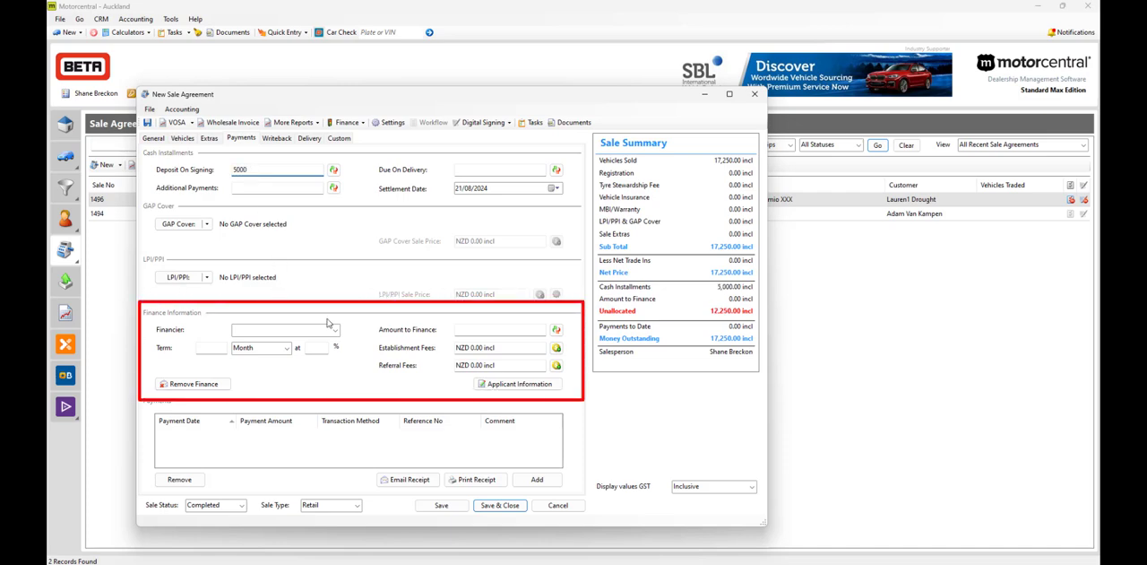
Step: Set the sale's financier to Avanti Finance Ltd with a term of 42 months at 9.95%
{"action": "left_click", "coordinate": [327, 329]}
{"action": "left_click", "coordinate": [285, 384]}
{"action": "left_click", "coordinate": [220, 347]}
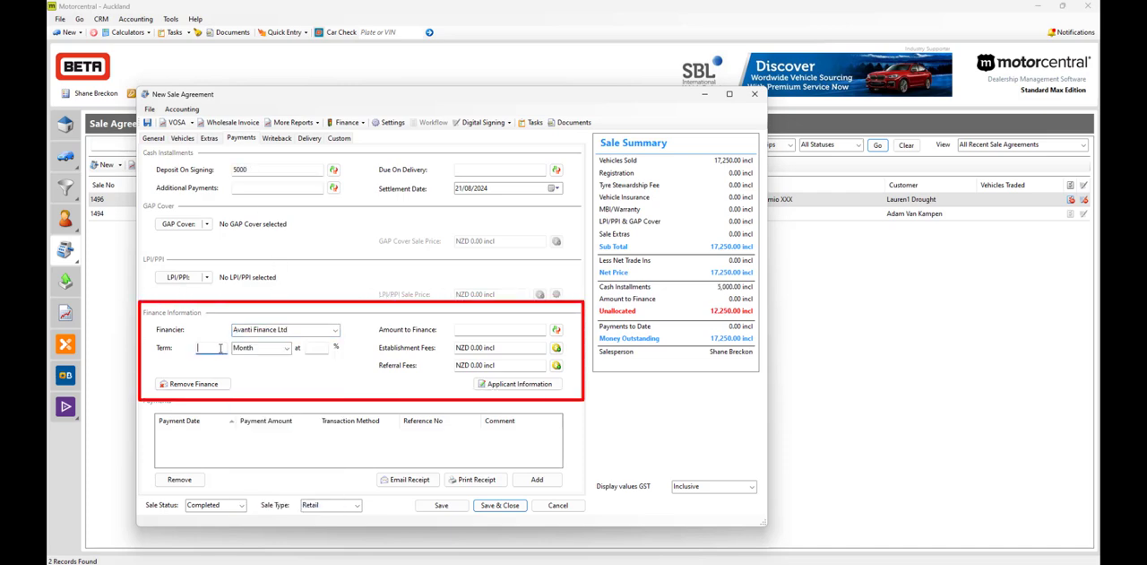
{"action": "type", "text": "42"}
{"action": "left_click", "coordinate": [316, 347]}
{"action": "type", "text": "9.95"}
Step: Enter establishment fees of 200, referral fees of 200 and an amount to finance of 12250
{"action": "left_click", "coordinate": [487, 352]}
{"action": "type", "text": "200"}
{"action": "left_click", "coordinate": [482, 368]}
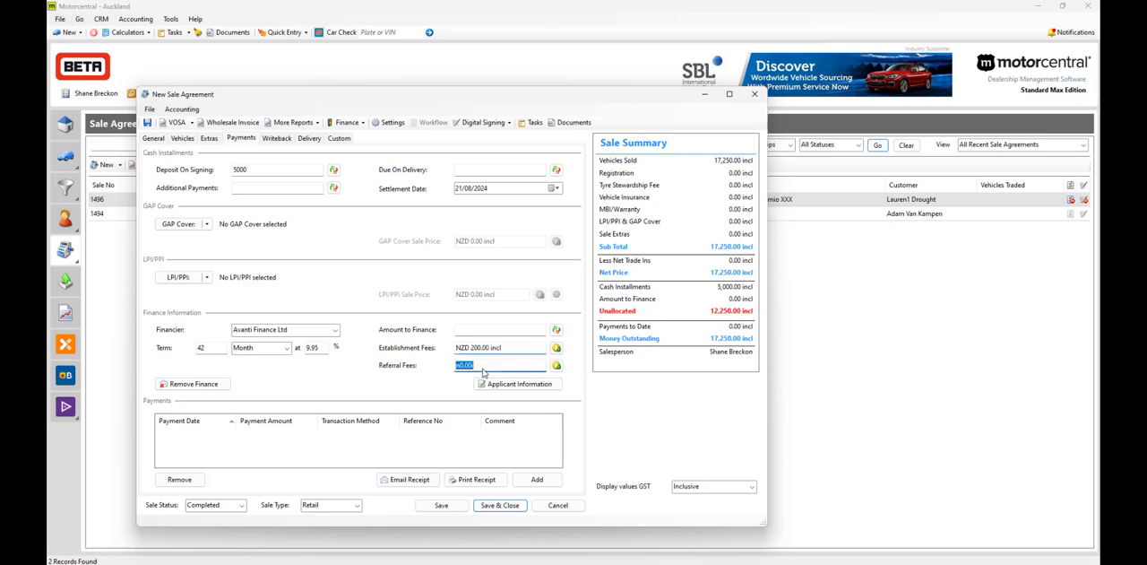
{"action": "type", "text": "200"}
{"action": "left_click", "coordinate": [501, 331]}
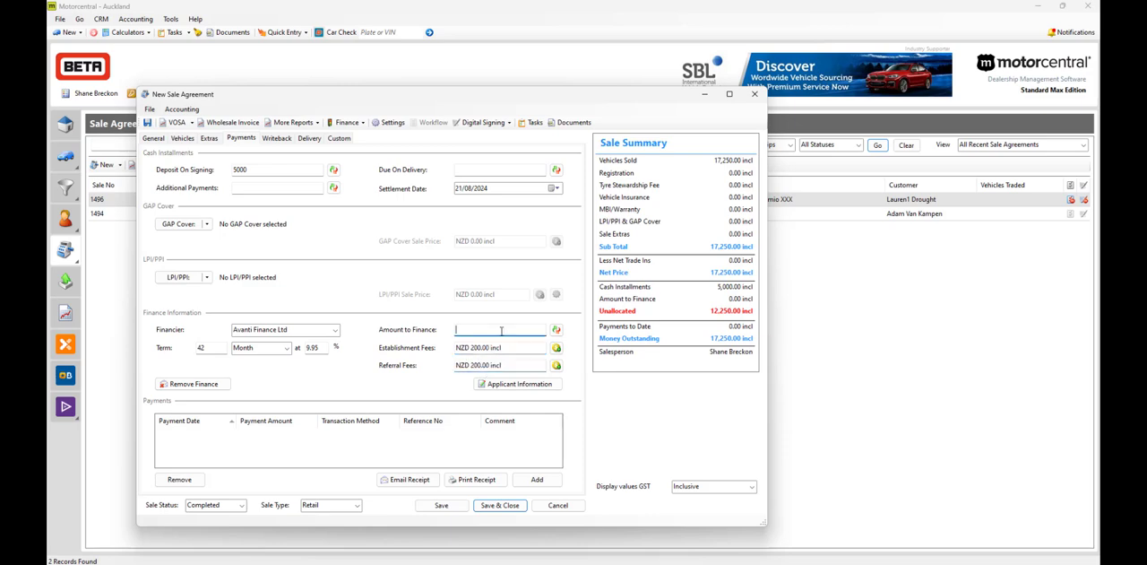
{"action": "type", "text": "12250"}
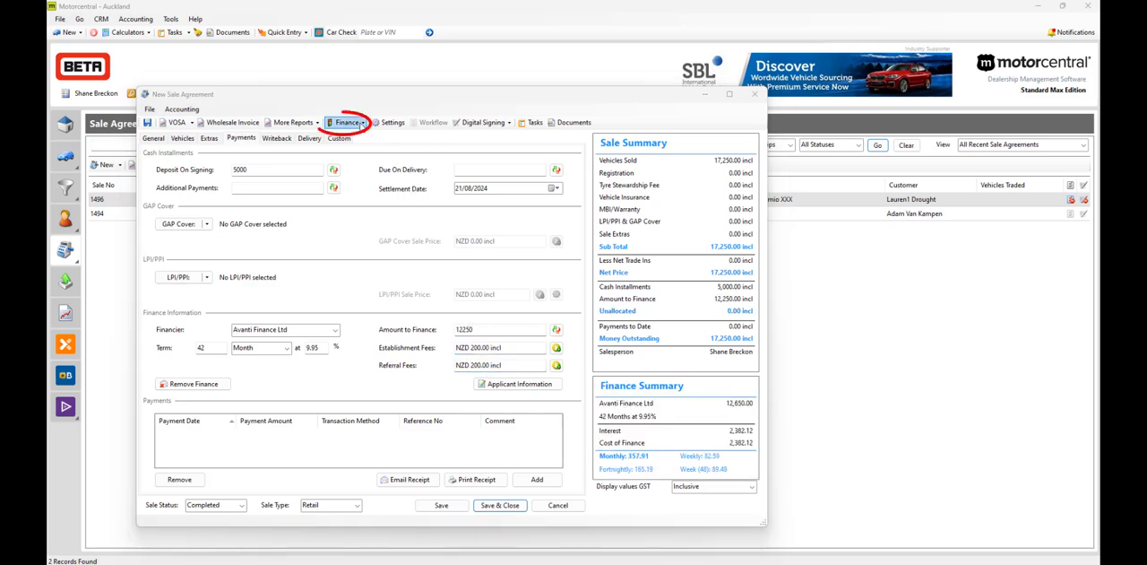
Step: Create a dealer-led Finance Central application from the sale agreement and open the application's view options
{"action": "left_click", "coordinate": [362, 123]}
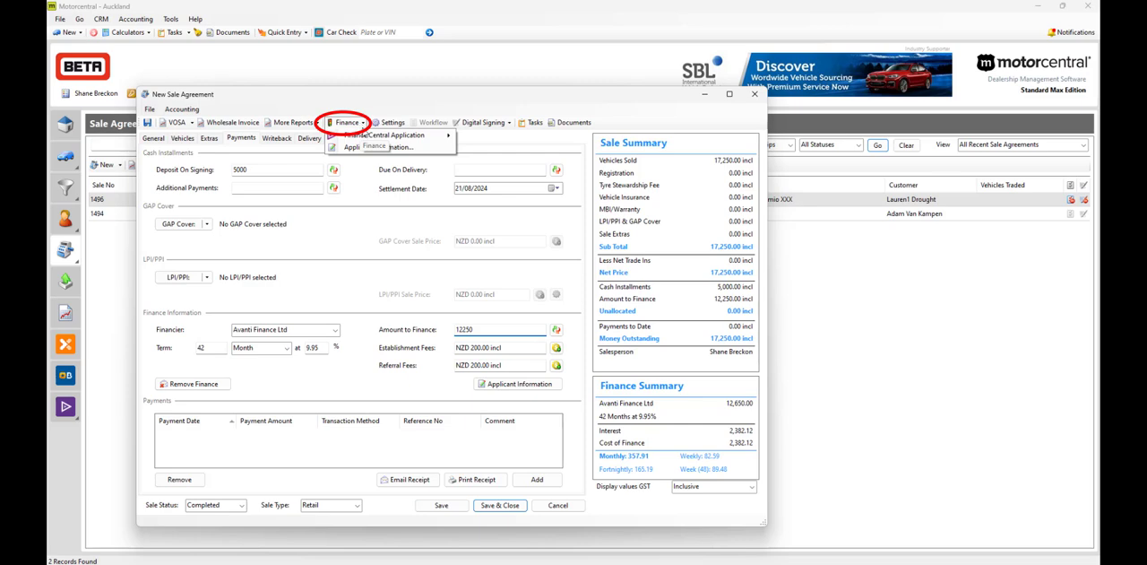
{"action": "mouse_move", "coordinate": [365, 137]}
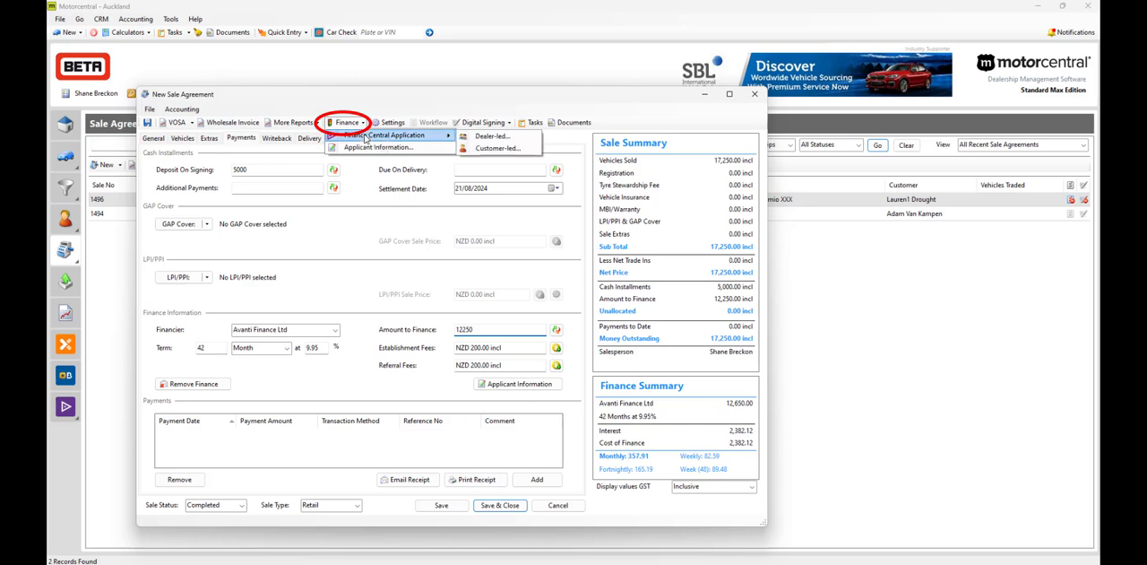
{"action": "left_click", "coordinate": [491, 135]}
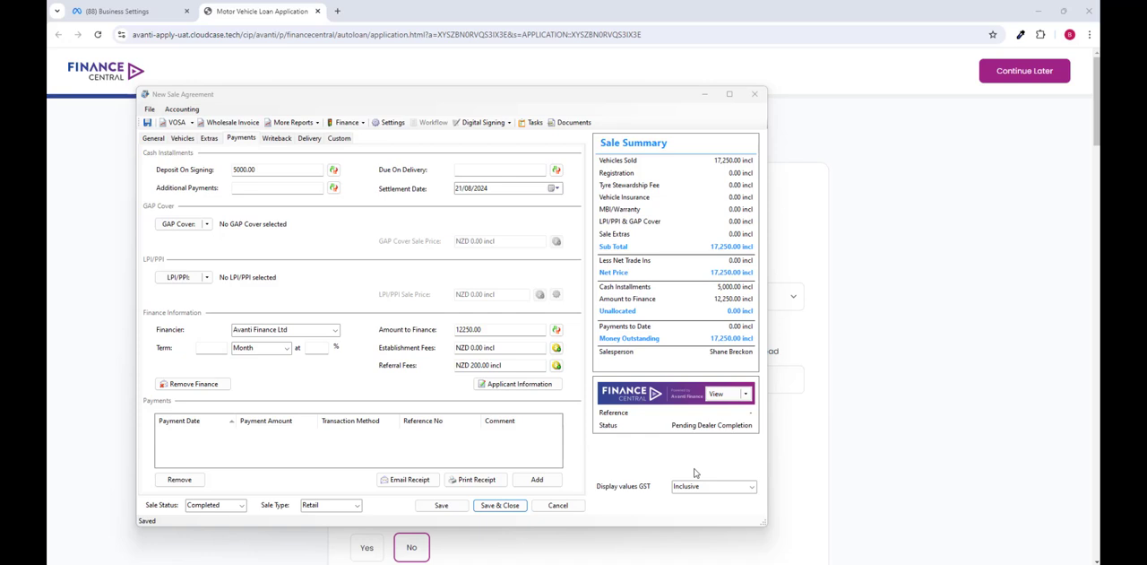
{"action": "left_click", "coordinate": [745, 395]}
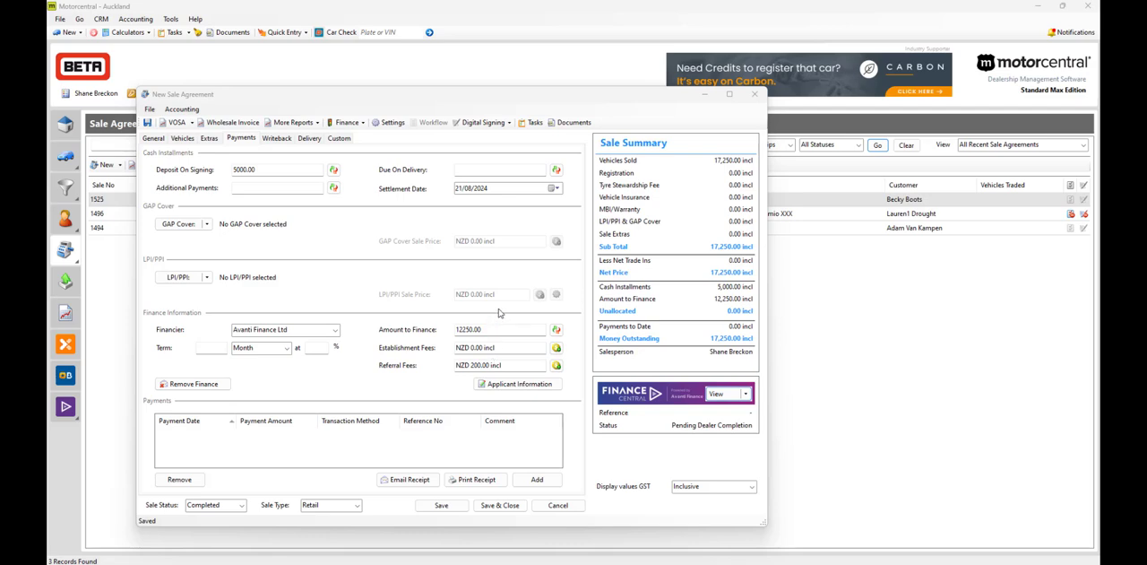
Step: Withdraw the application from Finance Central, with the reason "Customer has advised they have proceeded with another…" and the detail "Customer used another supplier"
{"action": "left_click", "coordinate": [364, 126]}
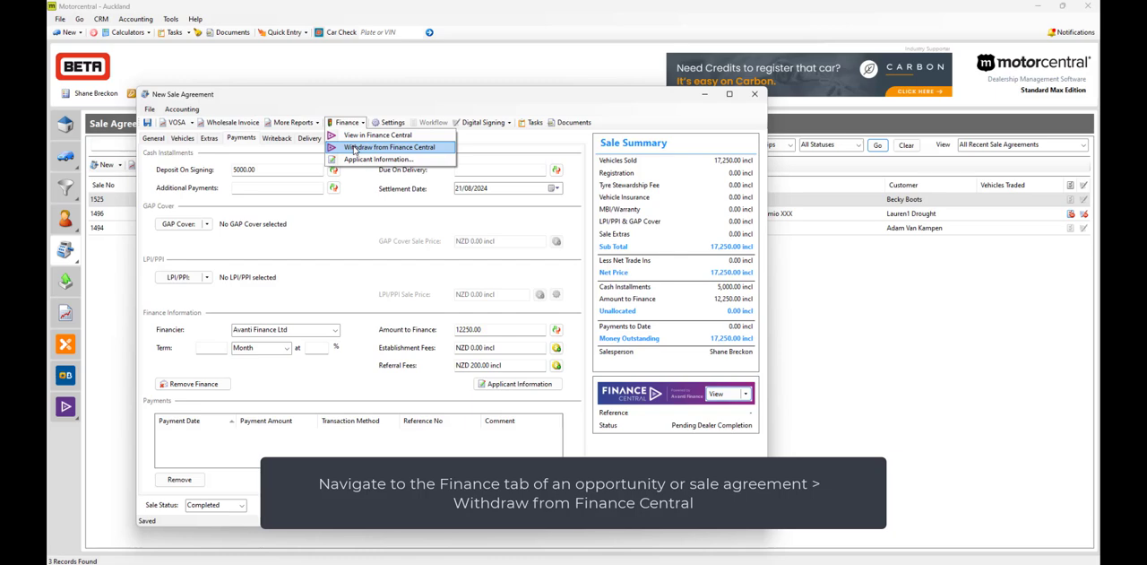
{"action": "left_click", "coordinate": [354, 149]}
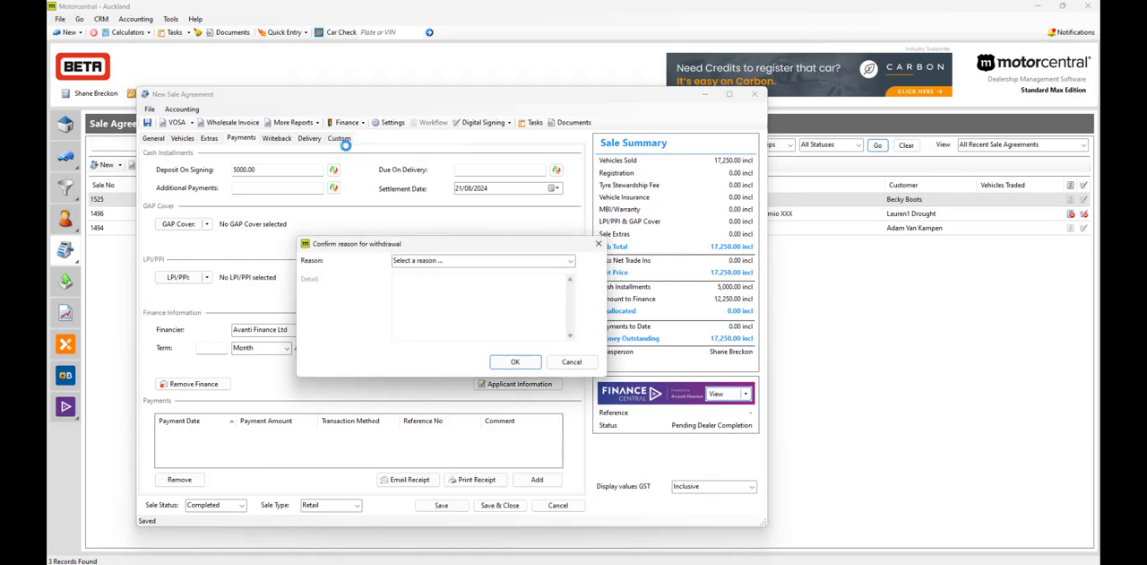
{"action": "left_click", "coordinate": [435, 259]}
{"action": "left_click", "coordinate": [569, 261]}
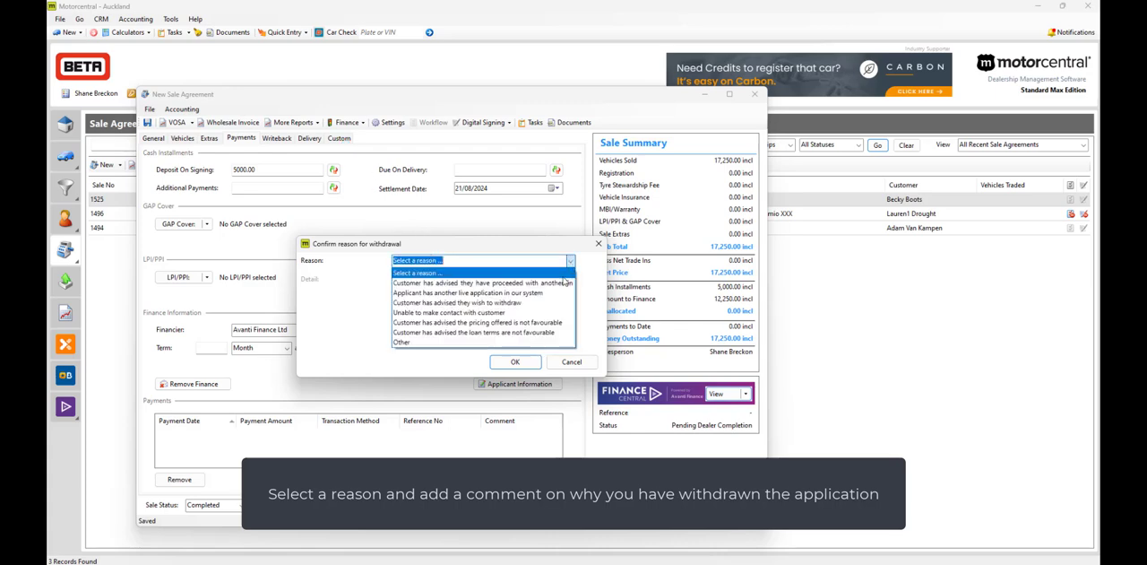
{"action": "left_click", "coordinate": [560, 283]}
{"action": "left_click", "coordinate": [565, 310]}
{"action": "type", "text": "Customer used another supplier"}
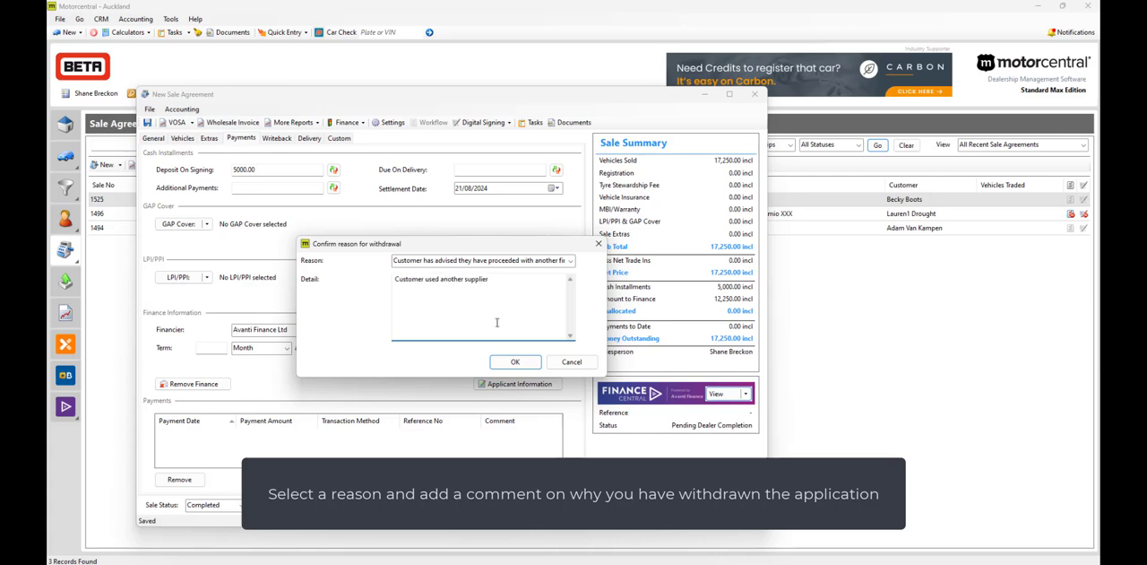
{"action": "left_click", "coordinate": [514, 362]}
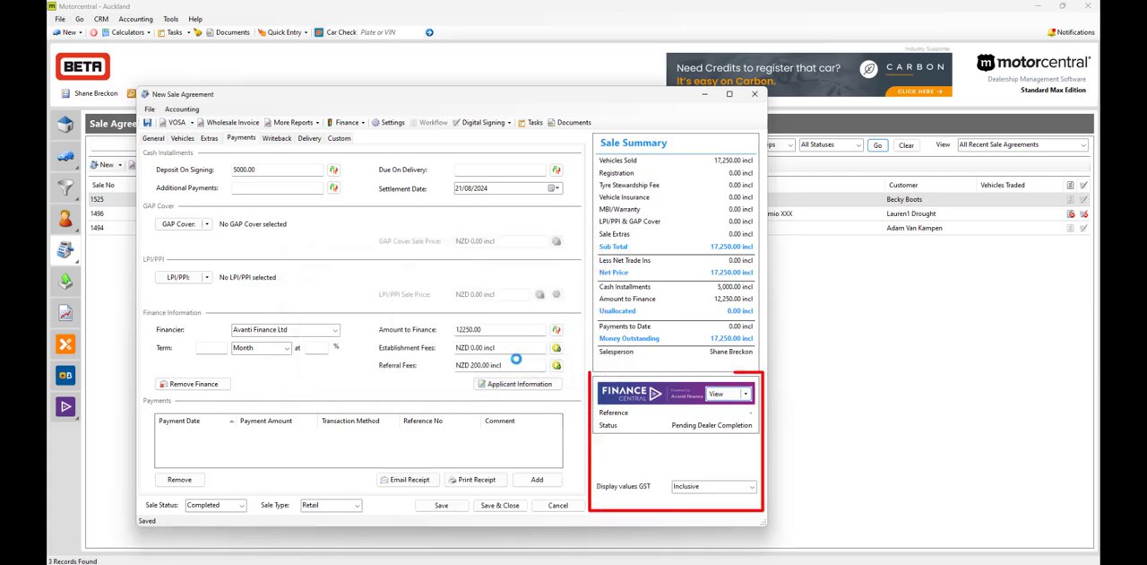